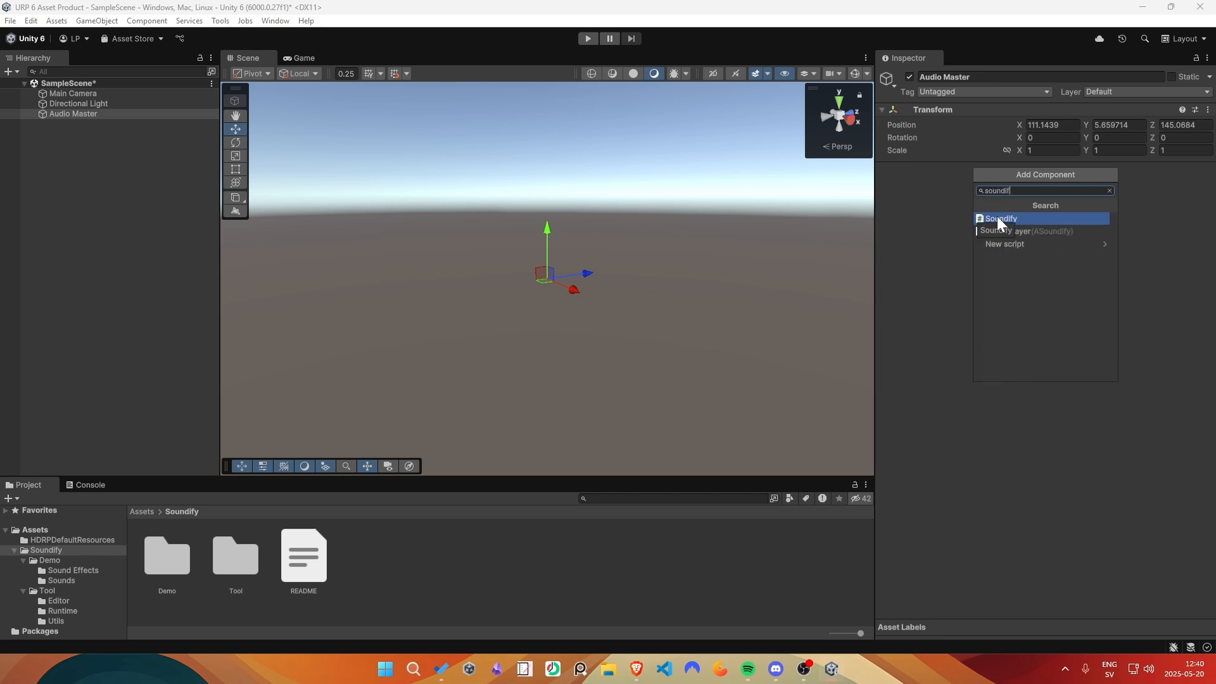
# - Add the Soundify component to the Audio Master object and create a first track named MUSIC
pyautogui.click(994, 218)
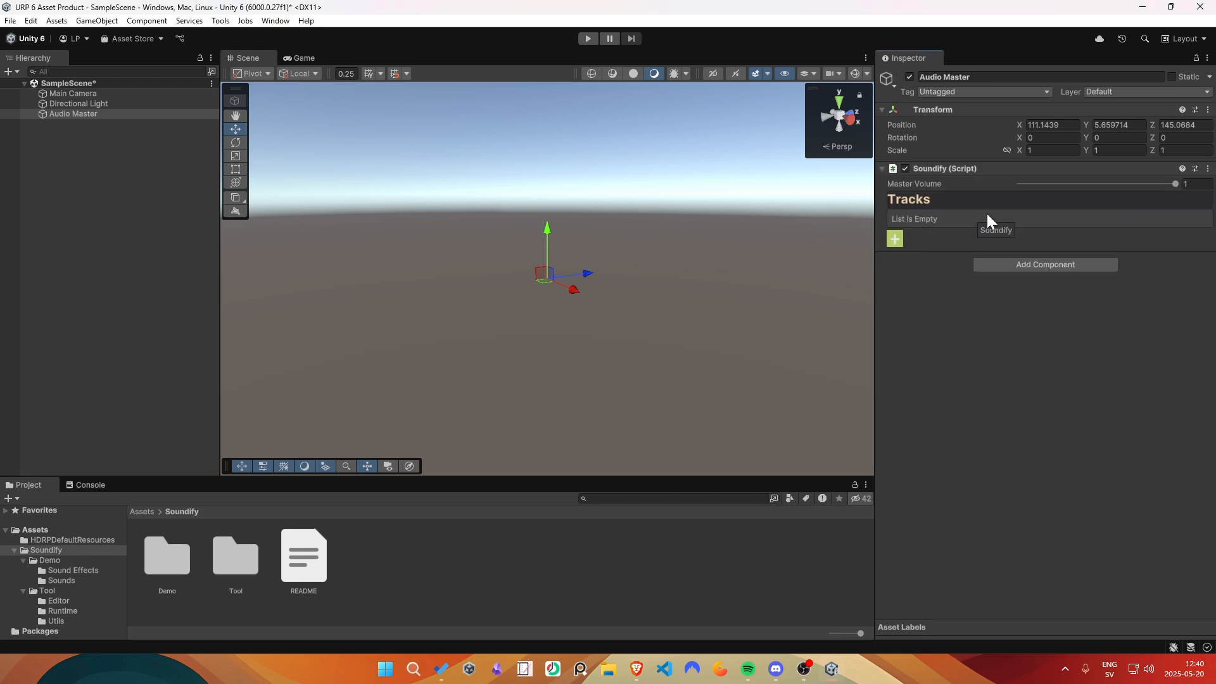
pyautogui.click(895, 238)
pyautogui.click(1050, 221)
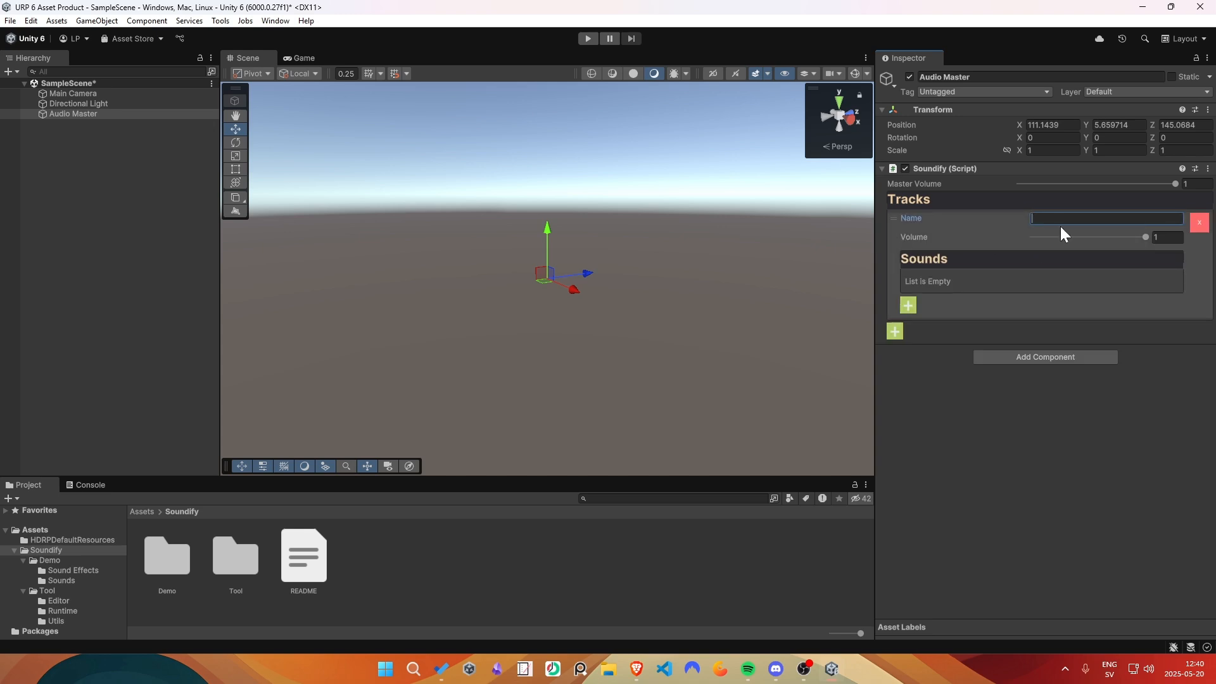
pyautogui.write('MUSIC')
# - Add a second track named SFX1 to the Soundify component
pyautogui.click(895, 331)
pyautogui.click(1076, 325)
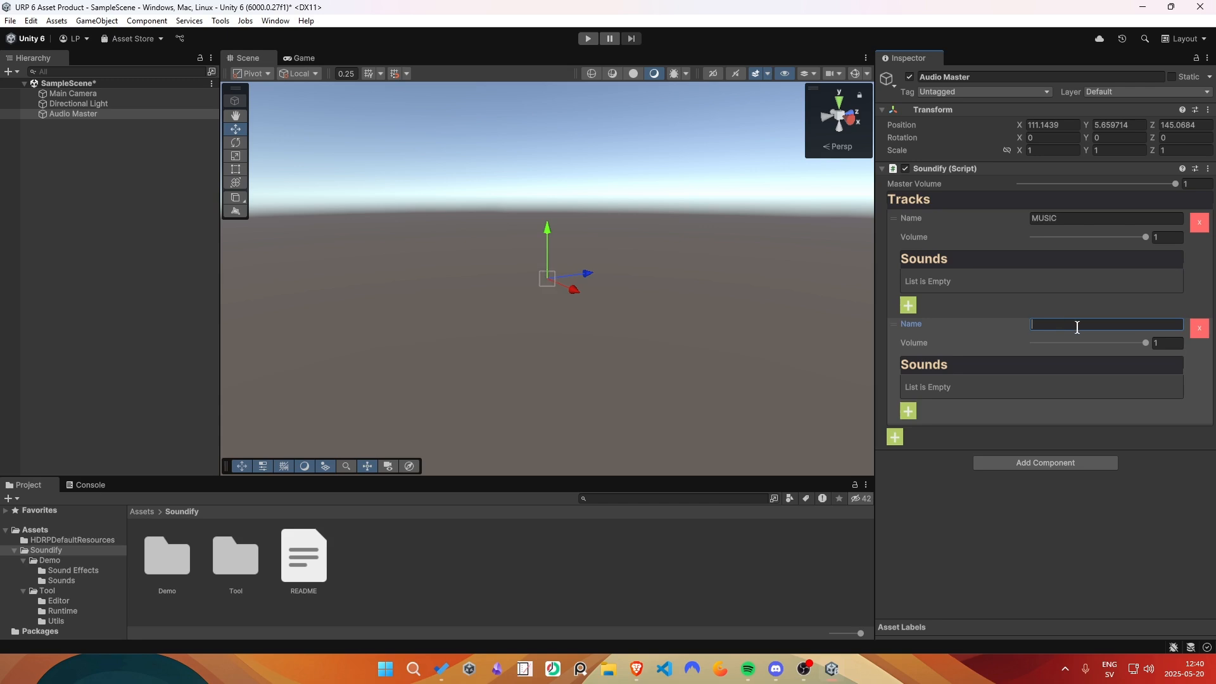
pyautogui.write('SFX1')
# - Try out the master, MUSIC and SFX1 volume sliders, returning each one to 1
pyautogui.moveTo(1153, 185); pyautogui.dragTo(1179, 184)
pyautogui.moveTo(1145, 238)
pyautogui.mouseDown()
pyautogui.moveTo(1126, 239)
pyautogui.moveTo(1158, 245)
pyautogui.mouseUp()
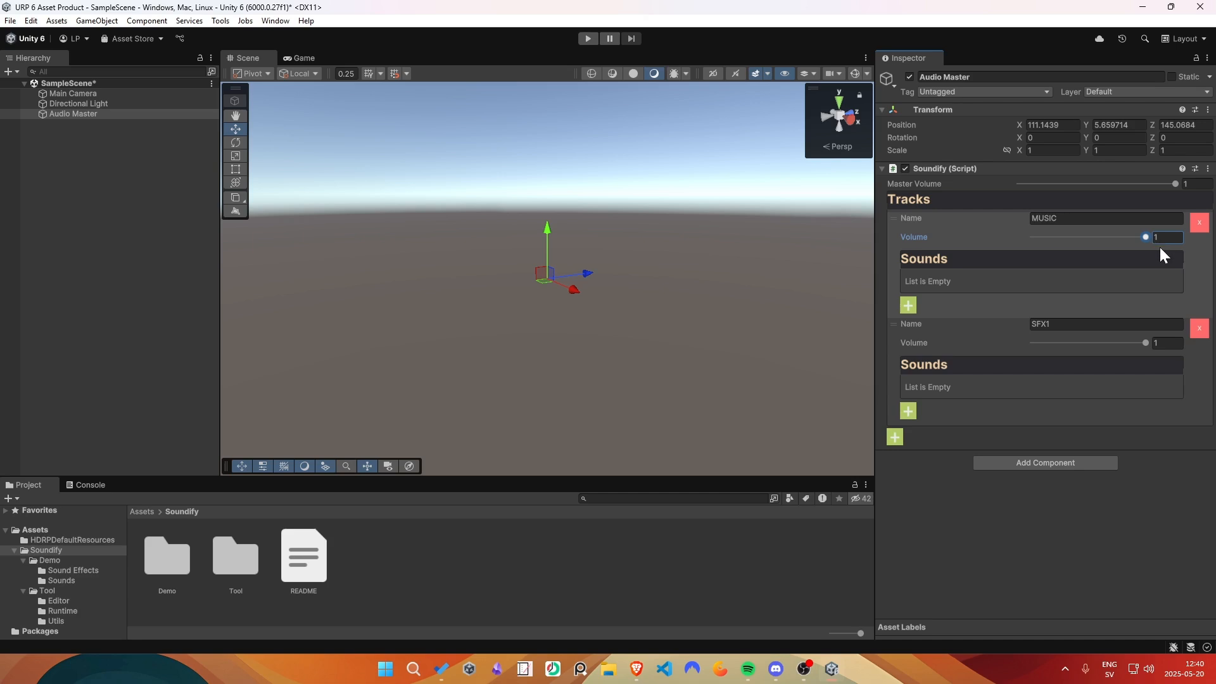
pyautogui.moveTo(1145, 342); pyautogui.dragTo(1122, 345)
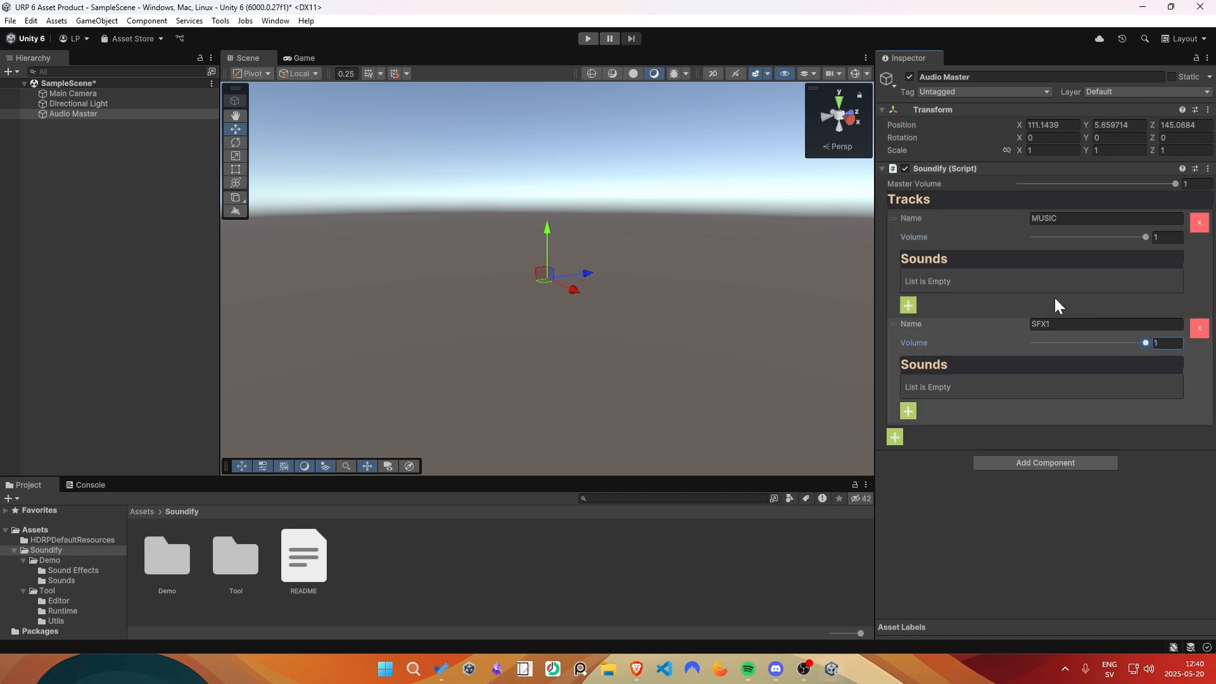
# - Add an empty sound slot to the MUSIC track and create a Soundify Sound asset named Background Music in the Soundify folder
pyautogui.click(908, 304)
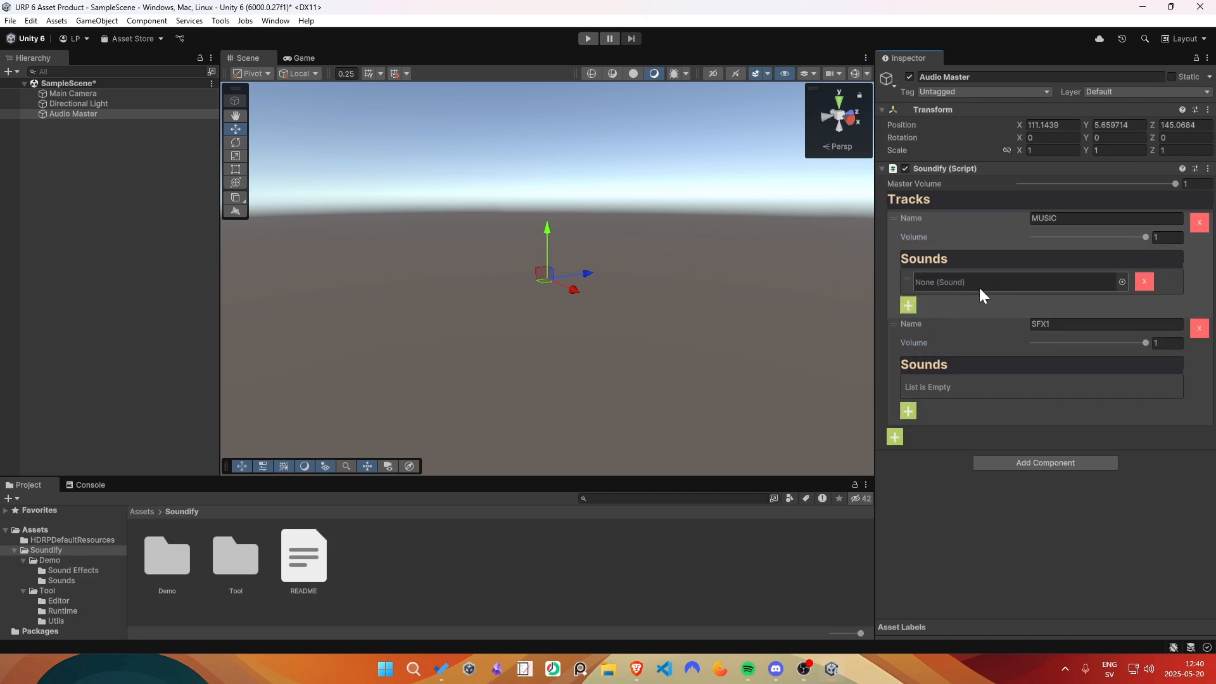
pyautogui.rightClick(427, 549)
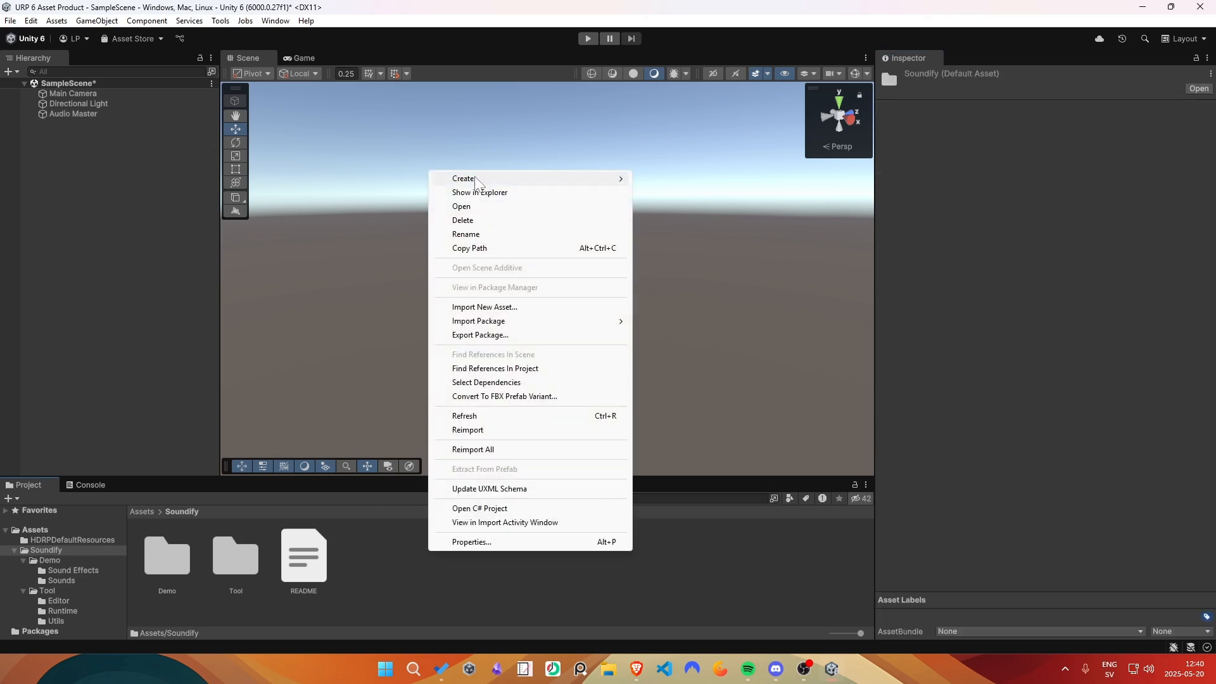
pyautogui.moveTo(476, 180)
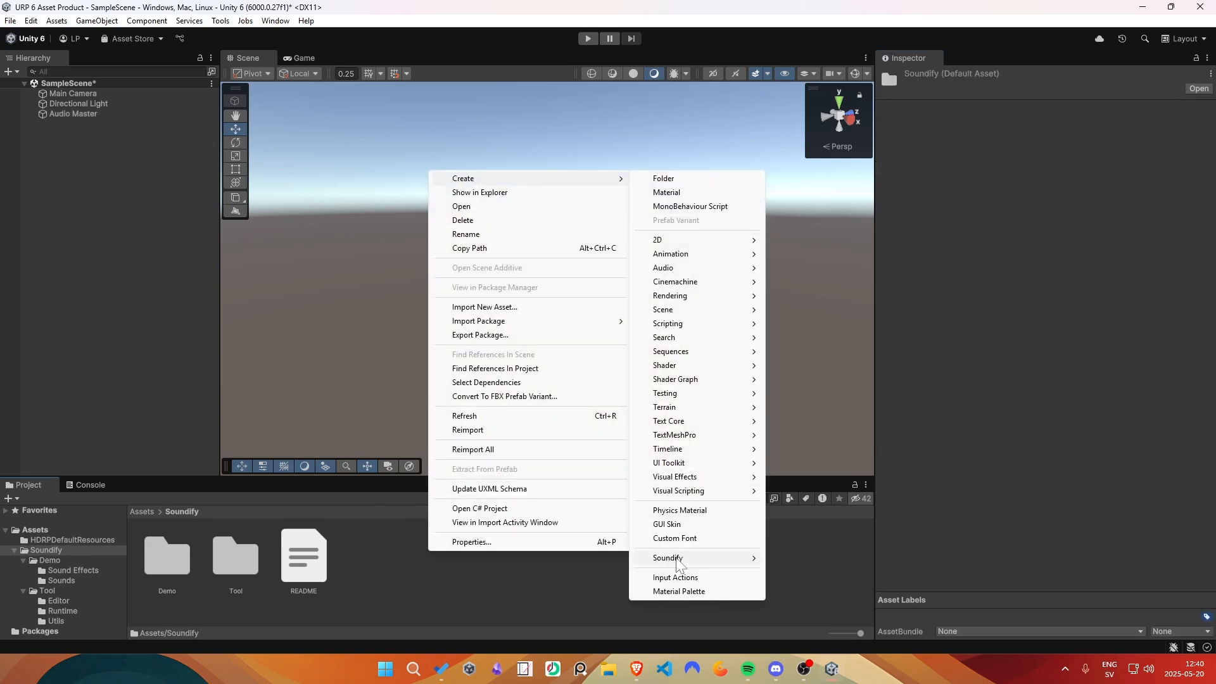
pyautogui.moveTo(671, 558)
pyautogui.moveTo(798, 557)
pyautogui.click(877, 558)
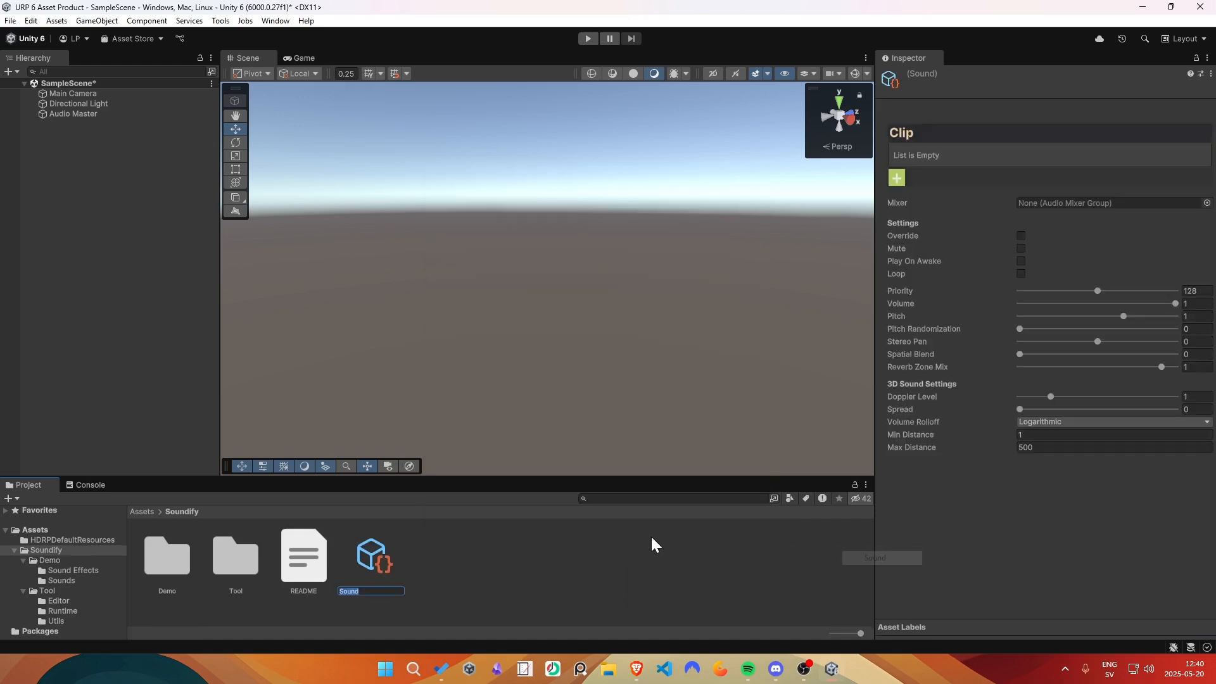
pyautogui.write('Back')
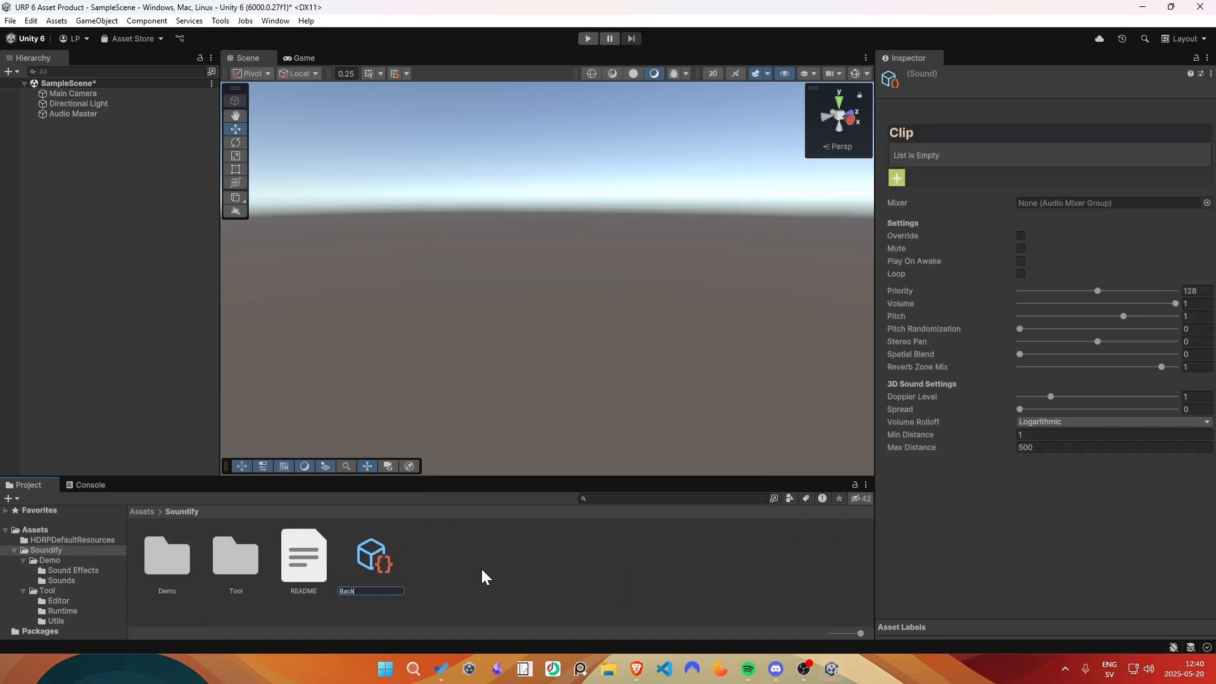
pyautogui.write('ground Music')
pyautogui.press('Return')
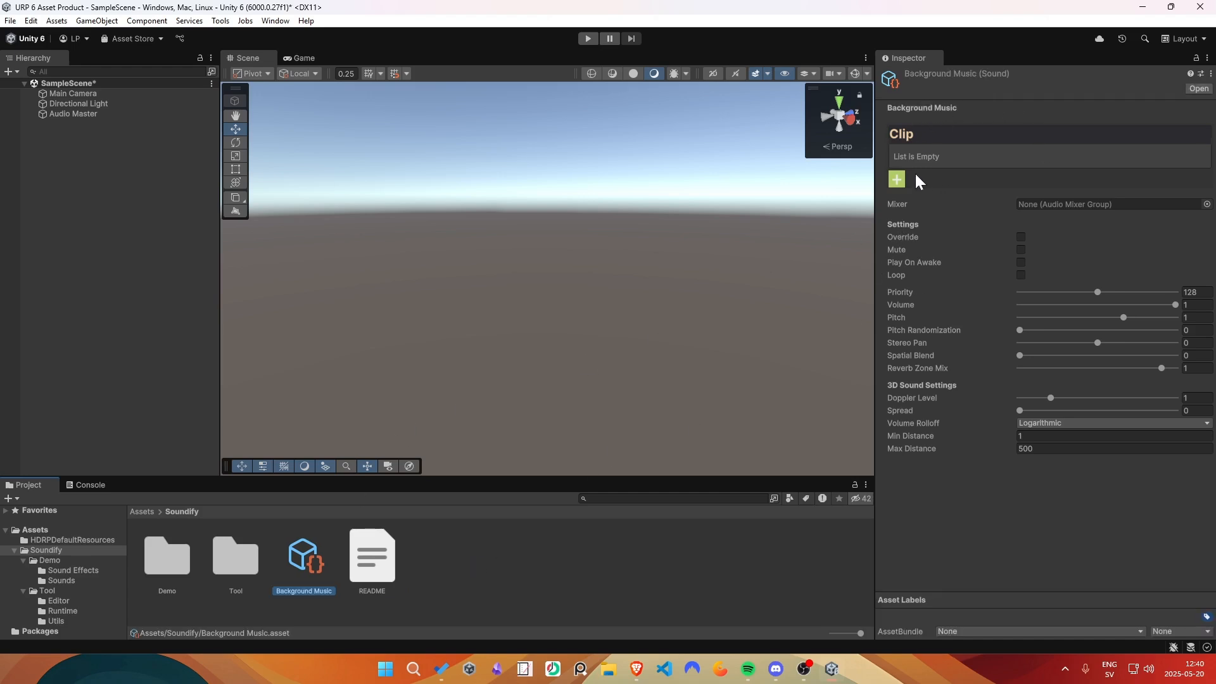
# - Add the Music audio clip to the Background Music sound and enable Play On Awake and Loop
pyautogui.click(899, 179)
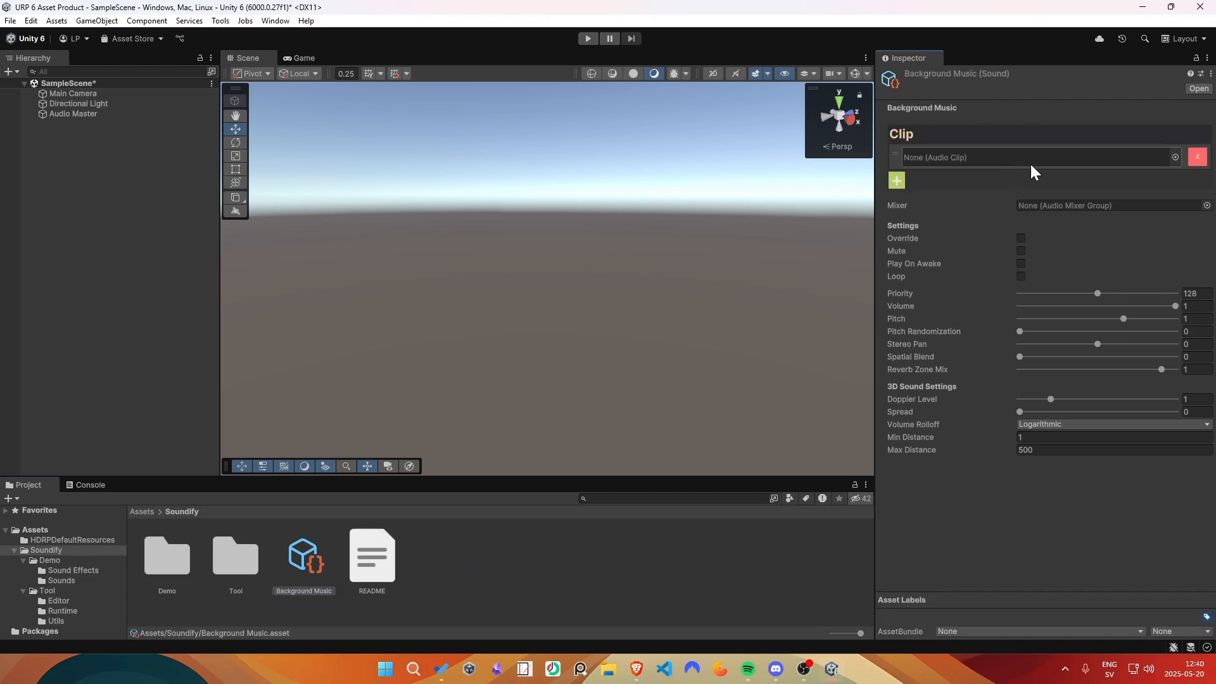
pyautogui.click(1175, 157)
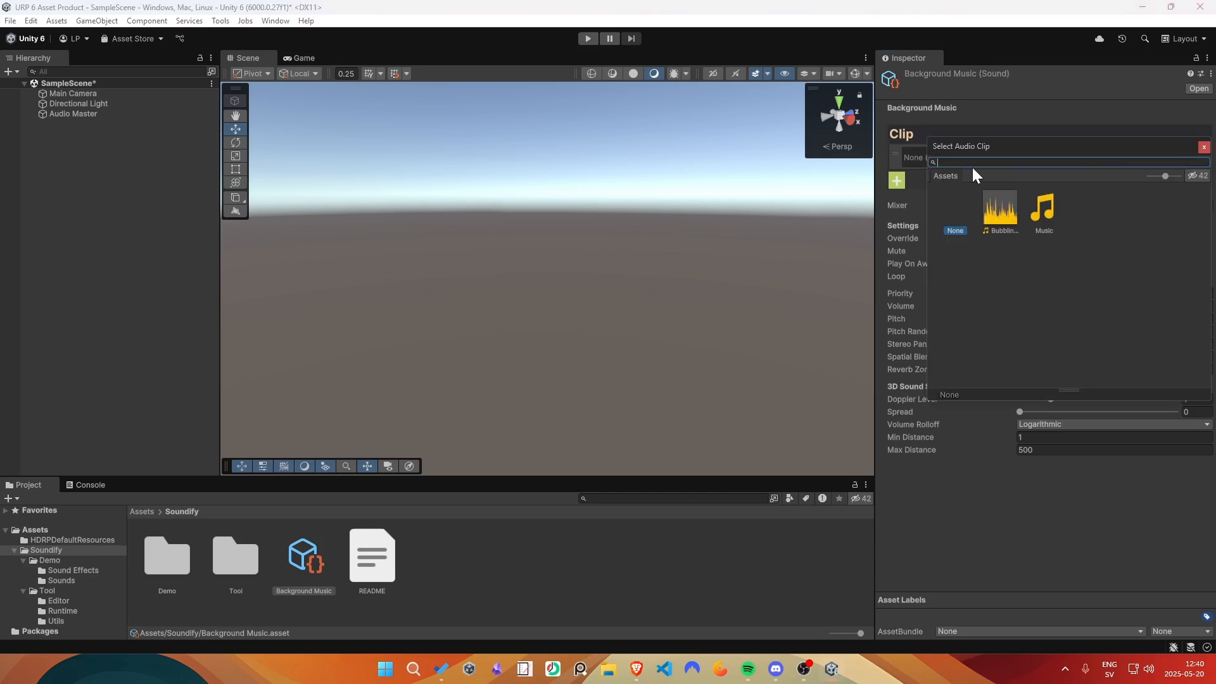
pyautogui.click(1049, 206)
pyautogui.doubleClick(1046, 209)
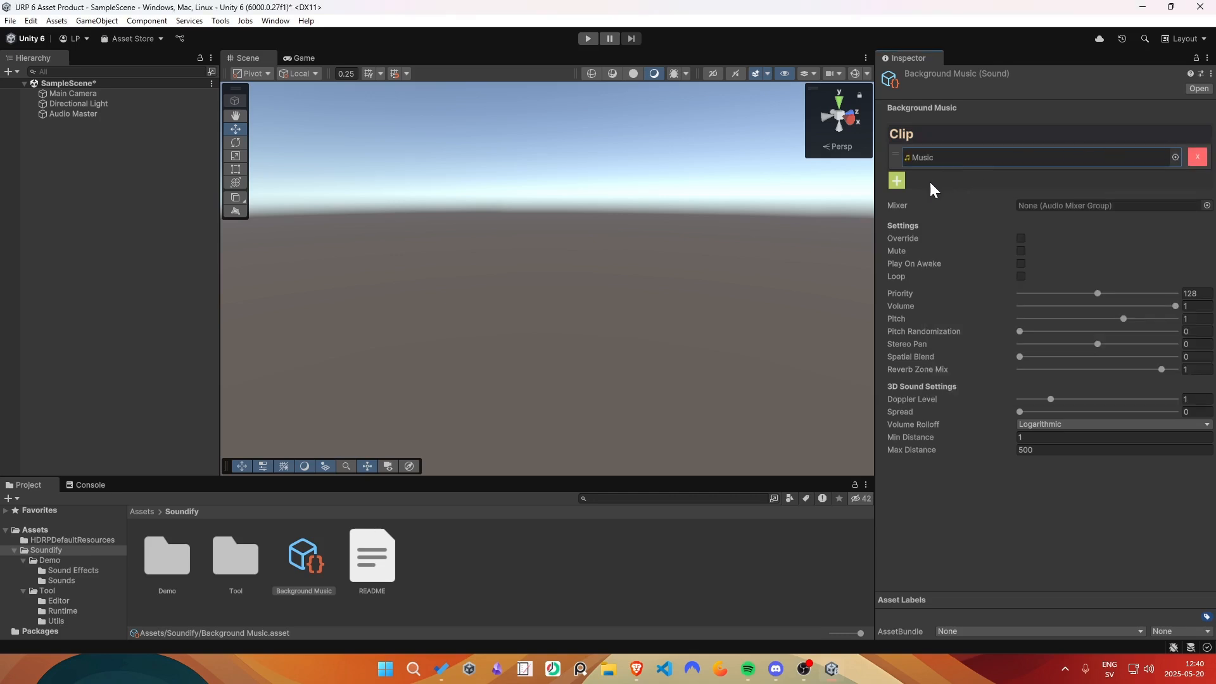
pyautogui.click(1021, 264)
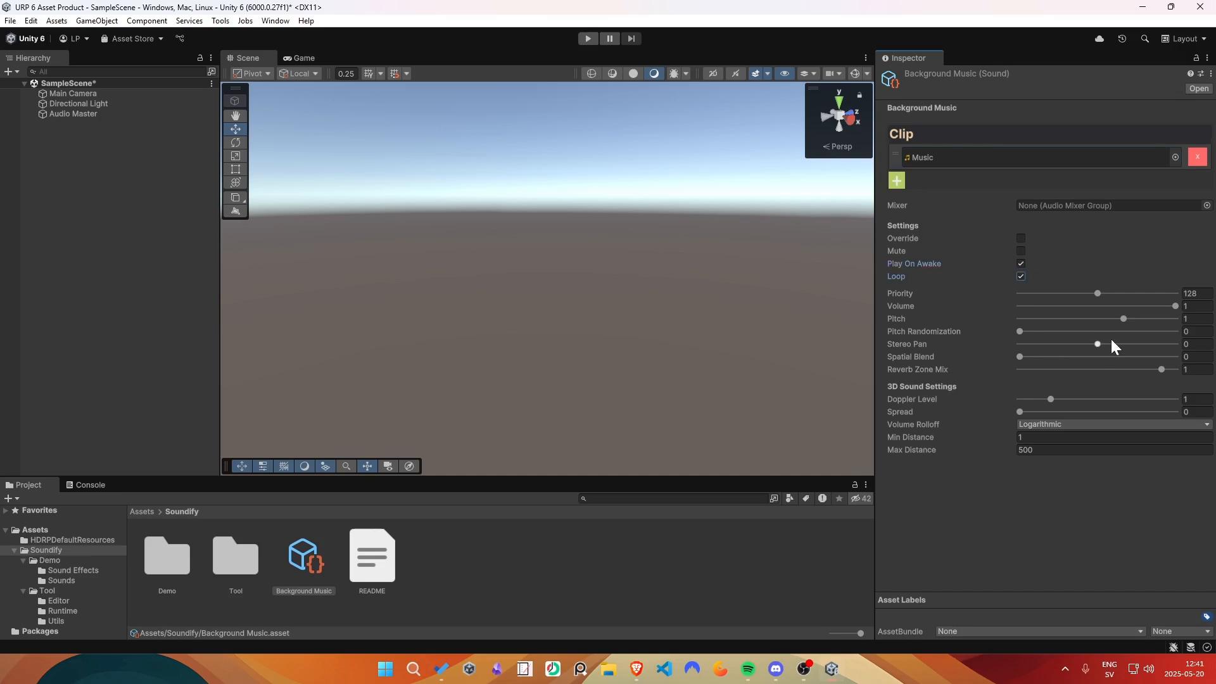
# - Try out the volume, pitch and pitch randomization settings of the Background Music sound
pyautogui.moveTo(1166, 306); pyautogui.dragTo(1116, 304)
pyautogui.click(1124, 319)
pyautogui.moveTo(1023, 332); pyautogui.dragTo(985, 392)
# - Assign the Background Music sound to Audio Master's MUSIC track and add an empty sound slot to the SFX1 track
pyautogui.click(97, 114)
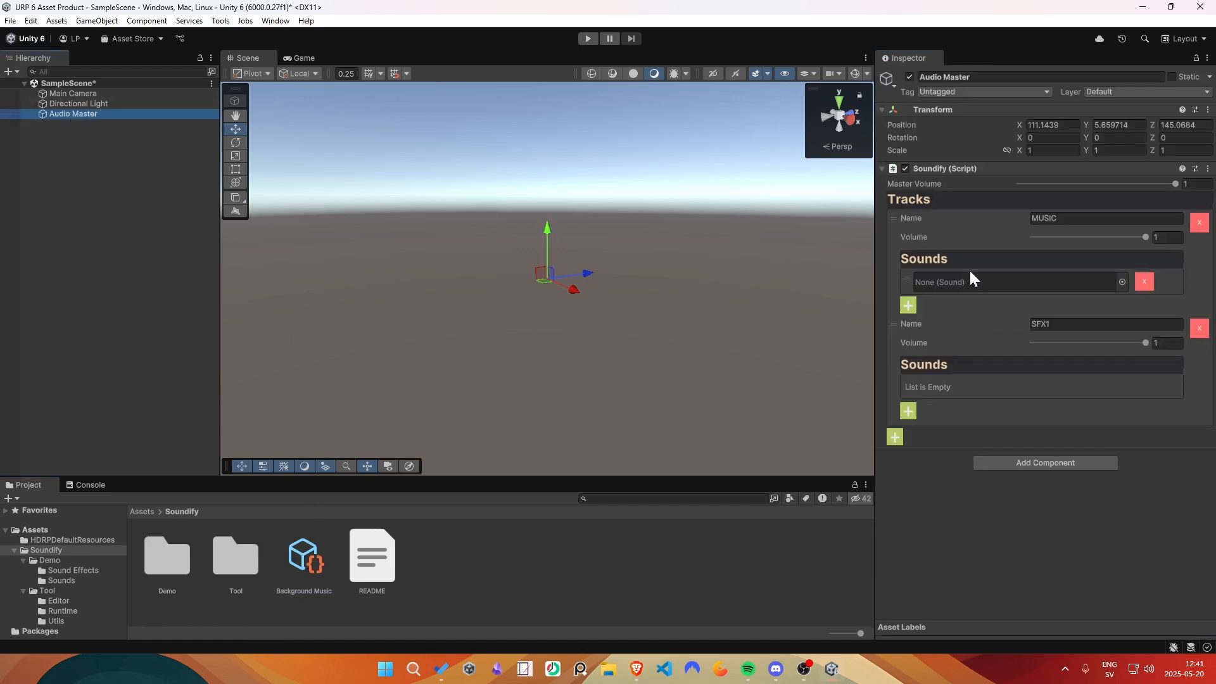
pyautogui.moveTo(304, 556); pyautogui.dragTo(940, 286)
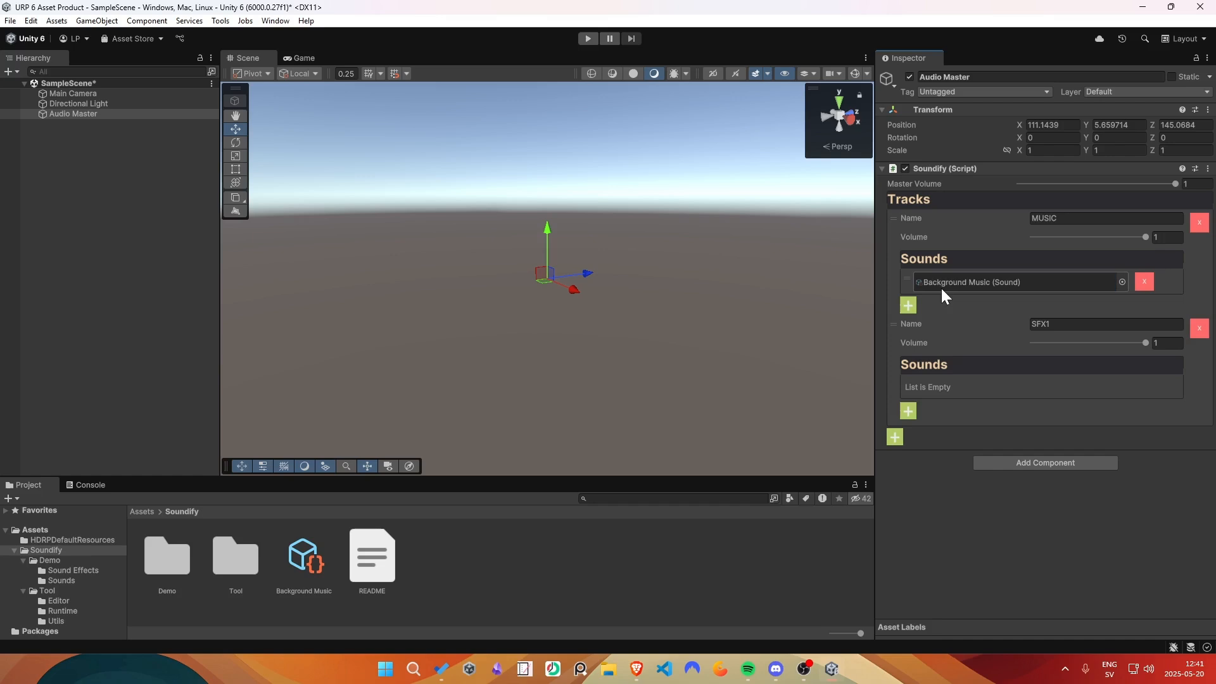
pyautogui.click(907, 410)
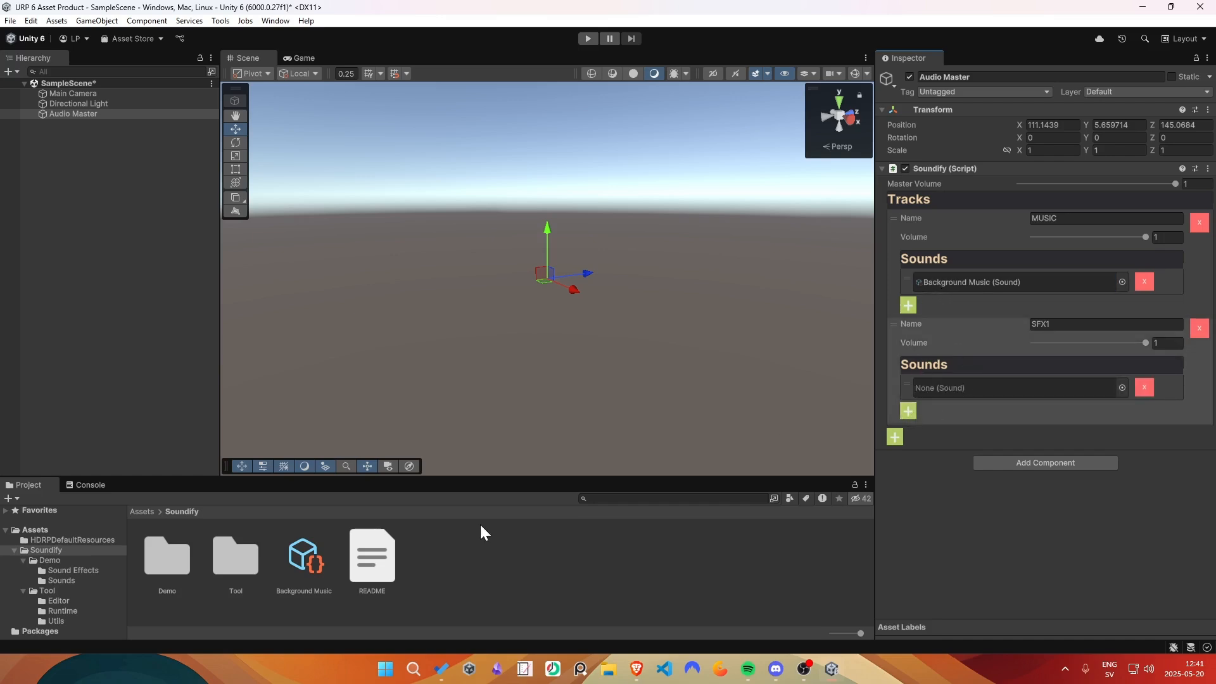
# - Duplicate the Background Music sound asset and rename the copy Bubbling Pot
pyautogui.click(305, 557)
pyautogui.hotkey('ctrl', 'd')
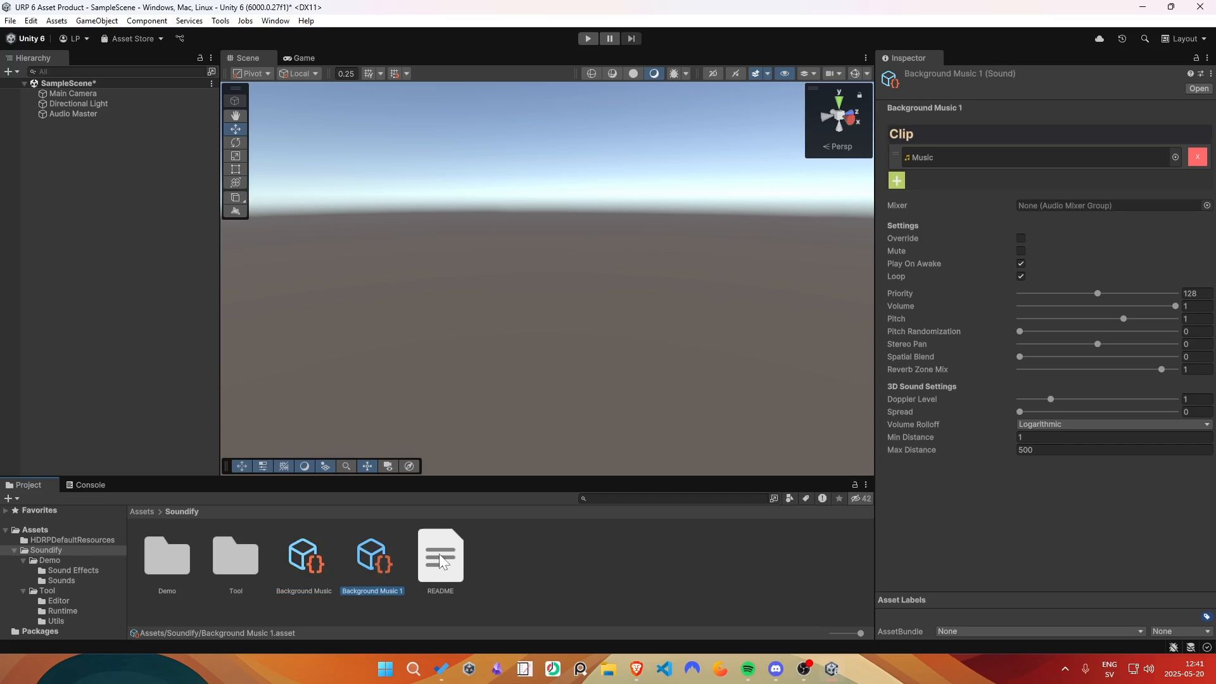
pyautogui.press('F2')
pyautogui.write('Bubbling Pot')
pyautogui.press('Return')
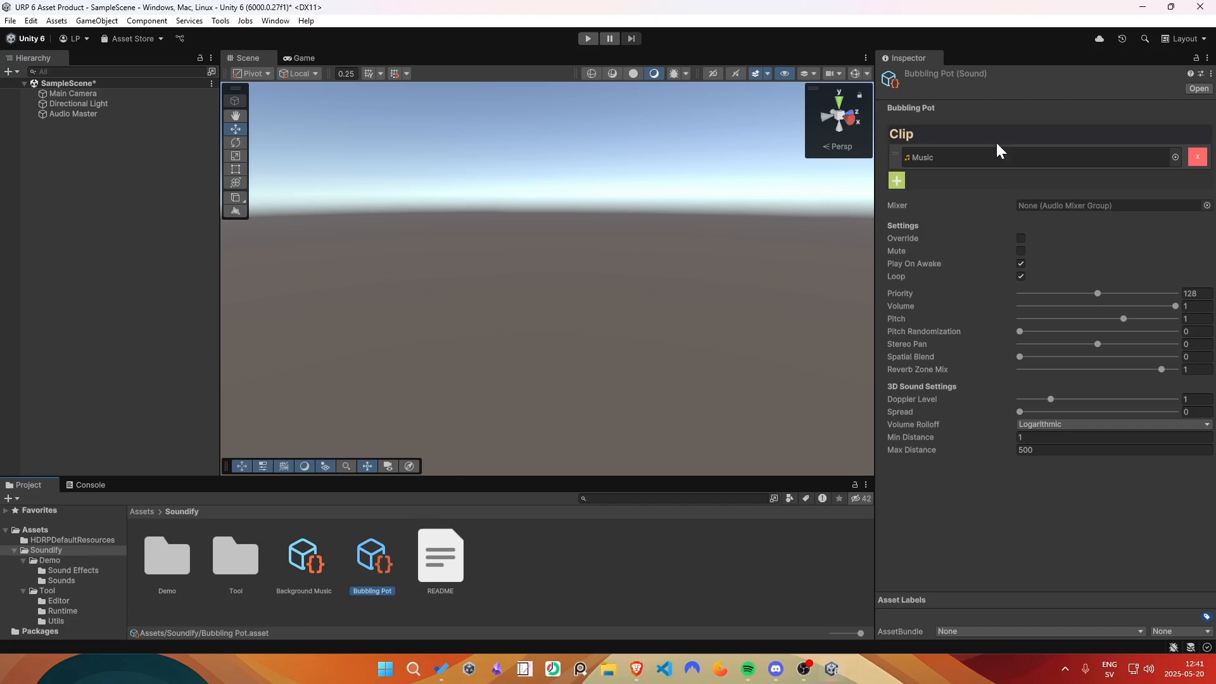
# - Replace the audio clip of the Bubbling Pot sound with BubblingPot
pyautogui.click(1175, 157)
pyautogui.click(1001, 213)
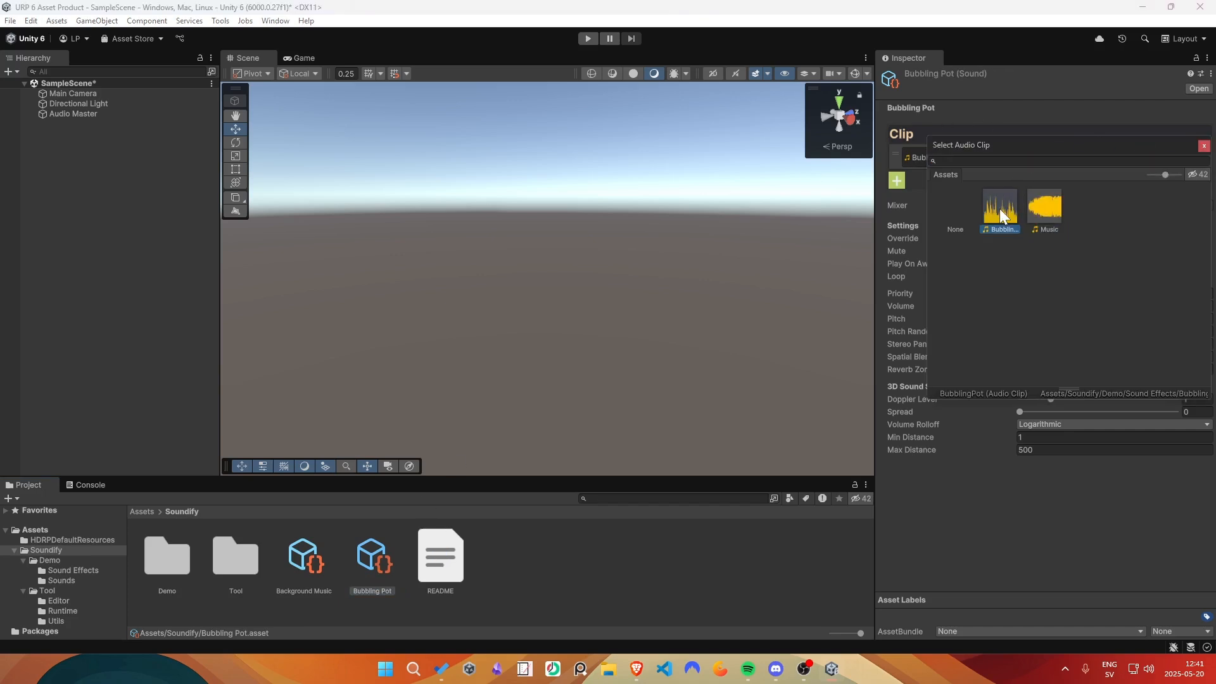
pyautogui.click(1203, 147)
# - Add Music as a second audio clip to the Bubbling Pot sound
pyautogui.click(896, 181)
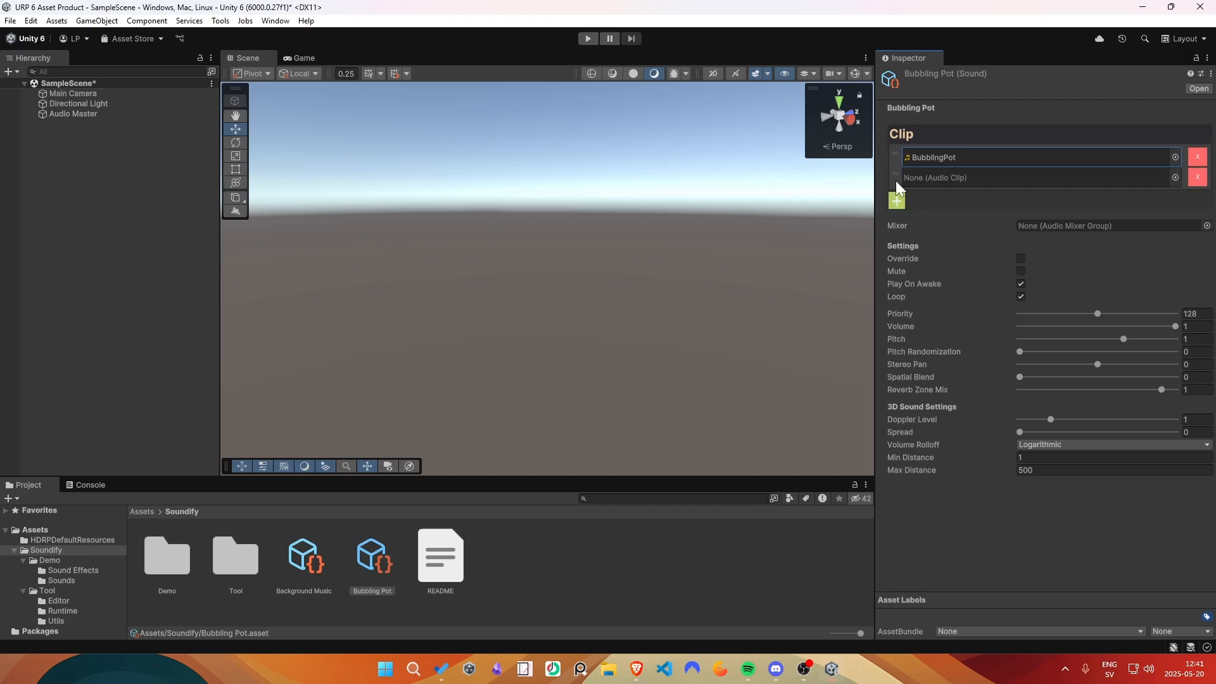
pyautogui.click(1174, 178)
pyautogui.click(1045, 231)
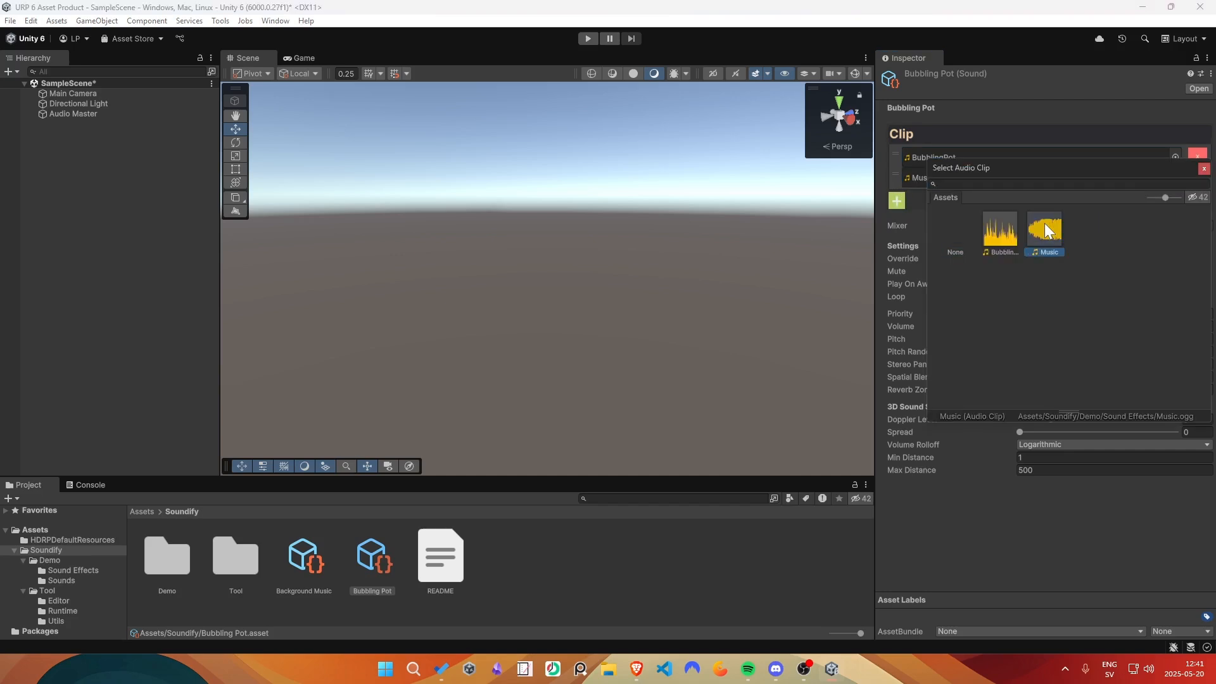
pyautogui.click(1203, 167)
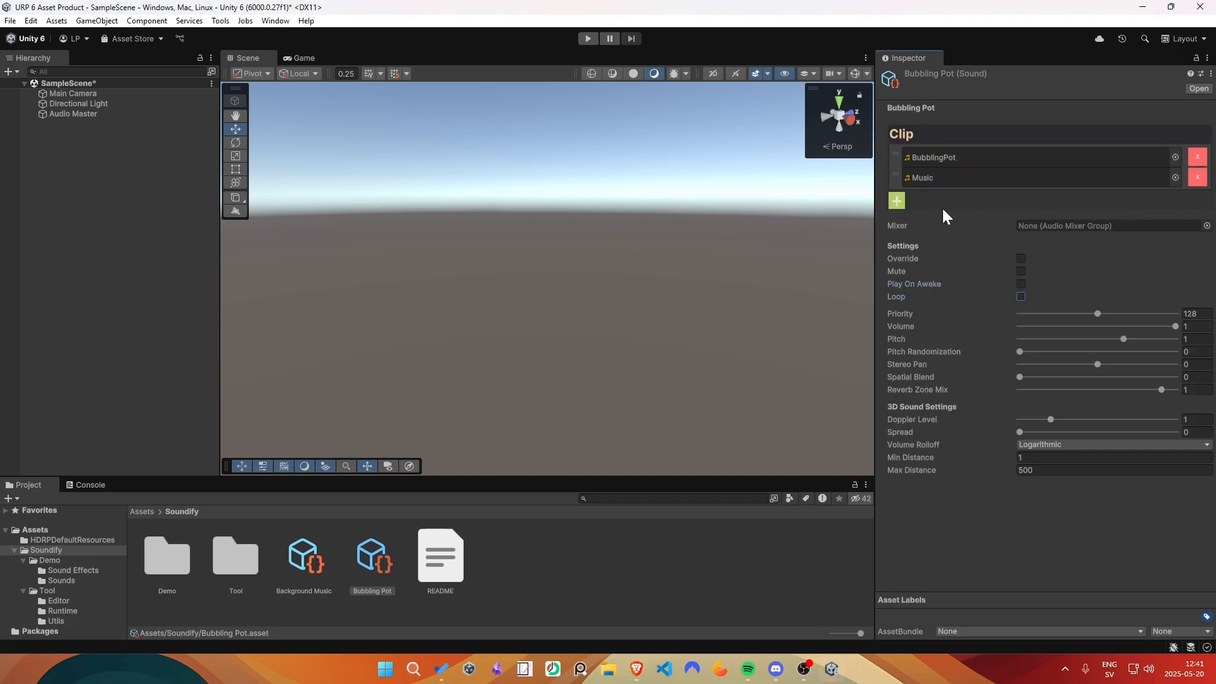
# - Turn off Play On Awake and Loop for the Bubbling Pot sound and remove its second clip, Music
pyautogui.click(1197, 178)
pyautogui.moveTo(1020, 331)
pyautogui.mouseDown()
pyautogui.moveTo(1038, 332)
pyautogui.moveTo(999, 331)
pyautogui.mouseUp()
# - Assign the Bubbling Pot sound to Audio Master's SFX1 track, and try adding an extra sound slot before removing it
pyautogui.click(361, 570)
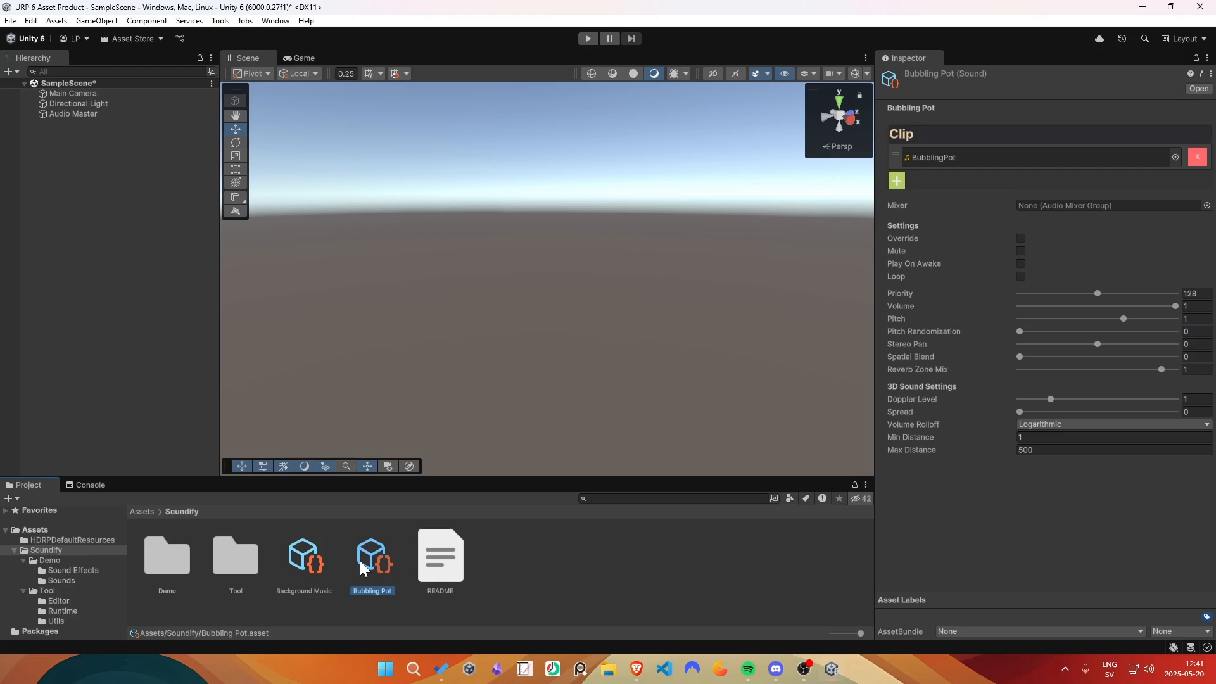
pyautogui.click(76, 114)
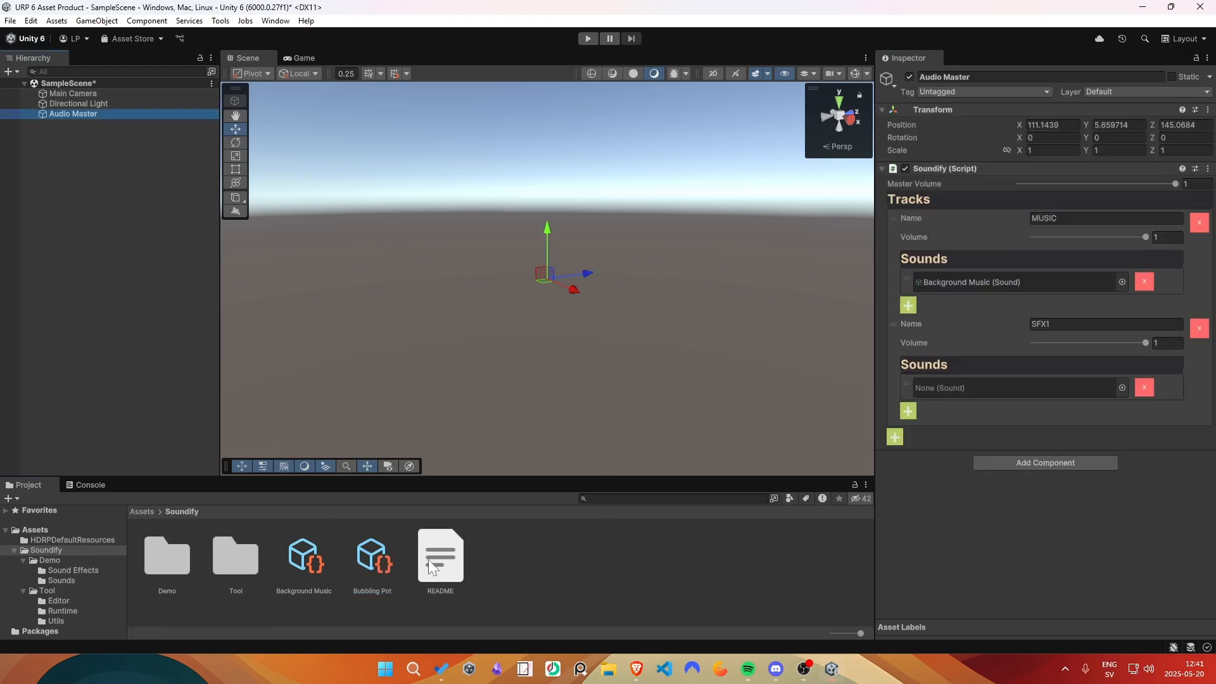
pyautogui.moveTo(372, 557); pyautogui.dragTo(944, 393)
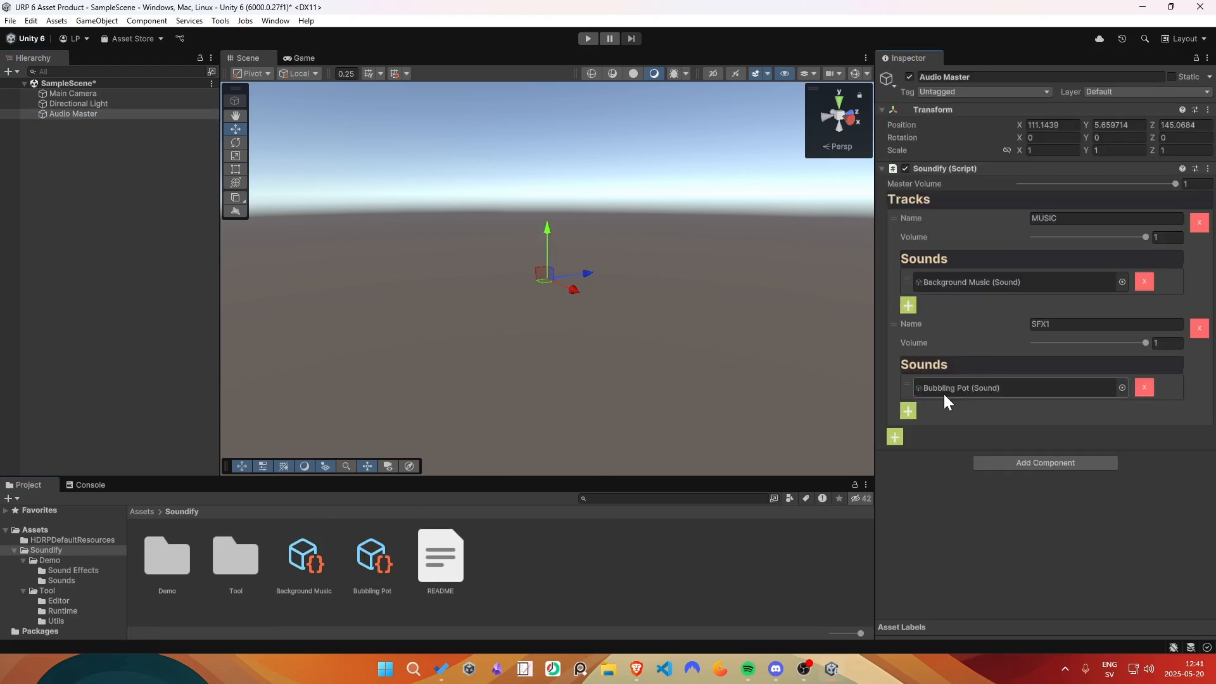
pyautogui.click(908, 411)
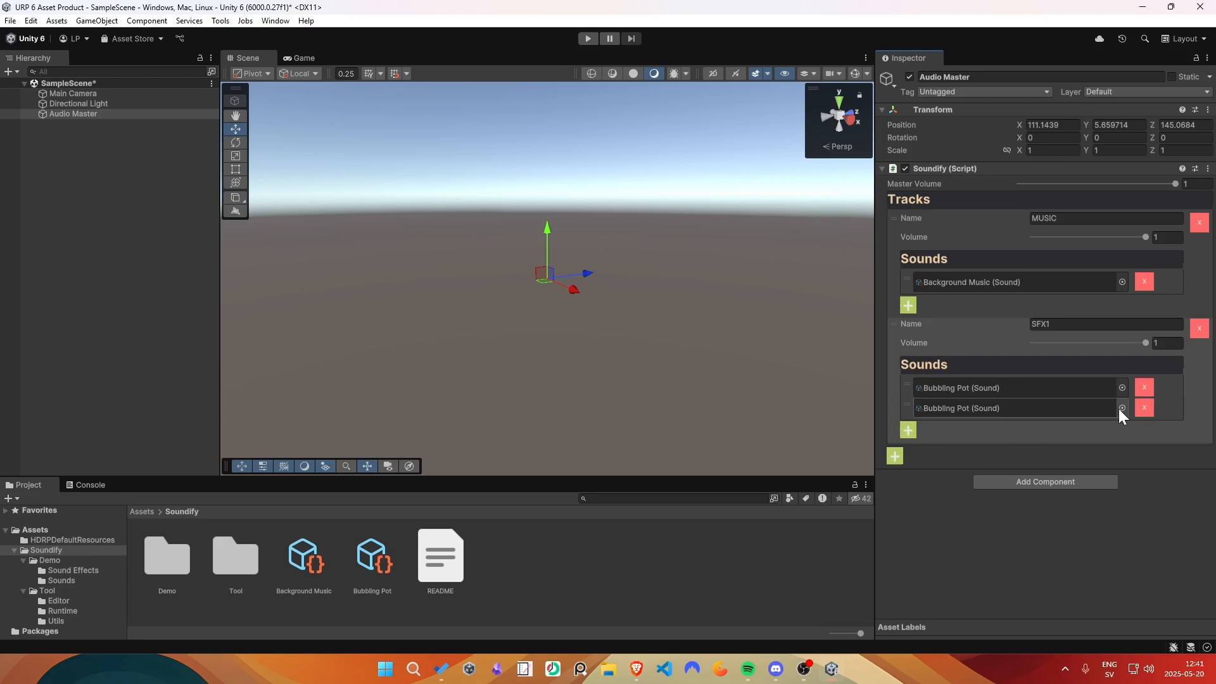
pyautogui.click(1143, 407)
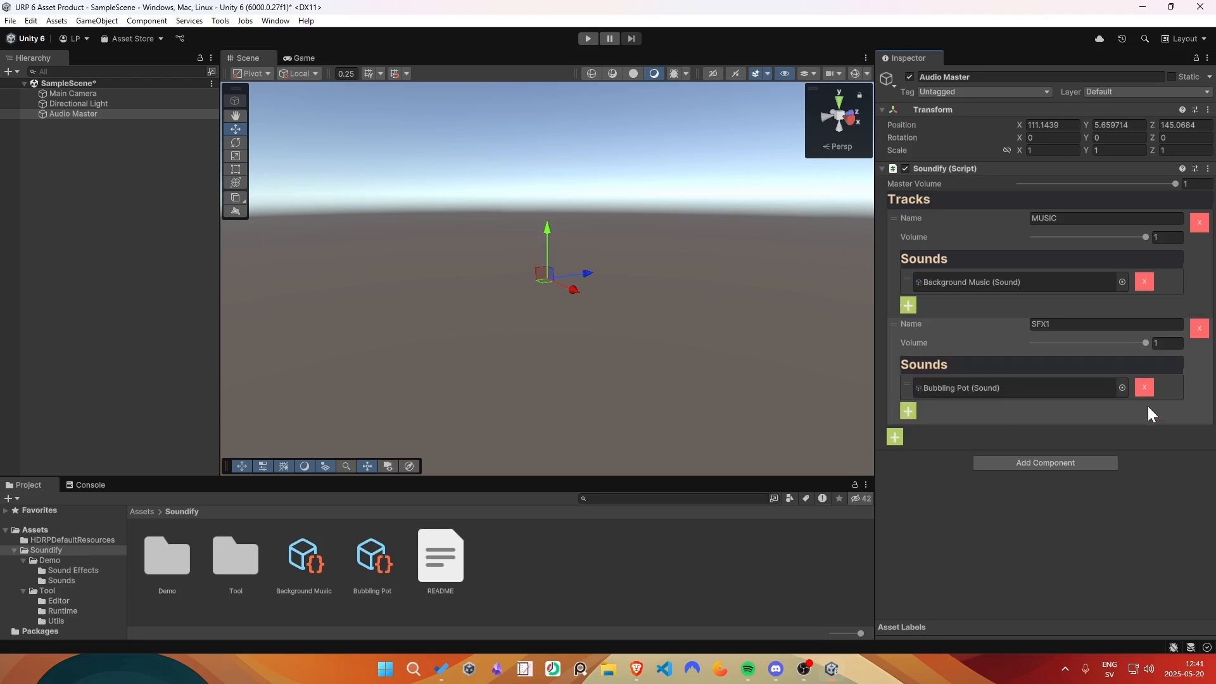
# - Create a MonoBehaviour script named PlaySomeSounds in the Soundify folder and open it in Visual Studio Code
pyautogui.rightClick(500, 559)
pyautogui.moveTo(548, 182)
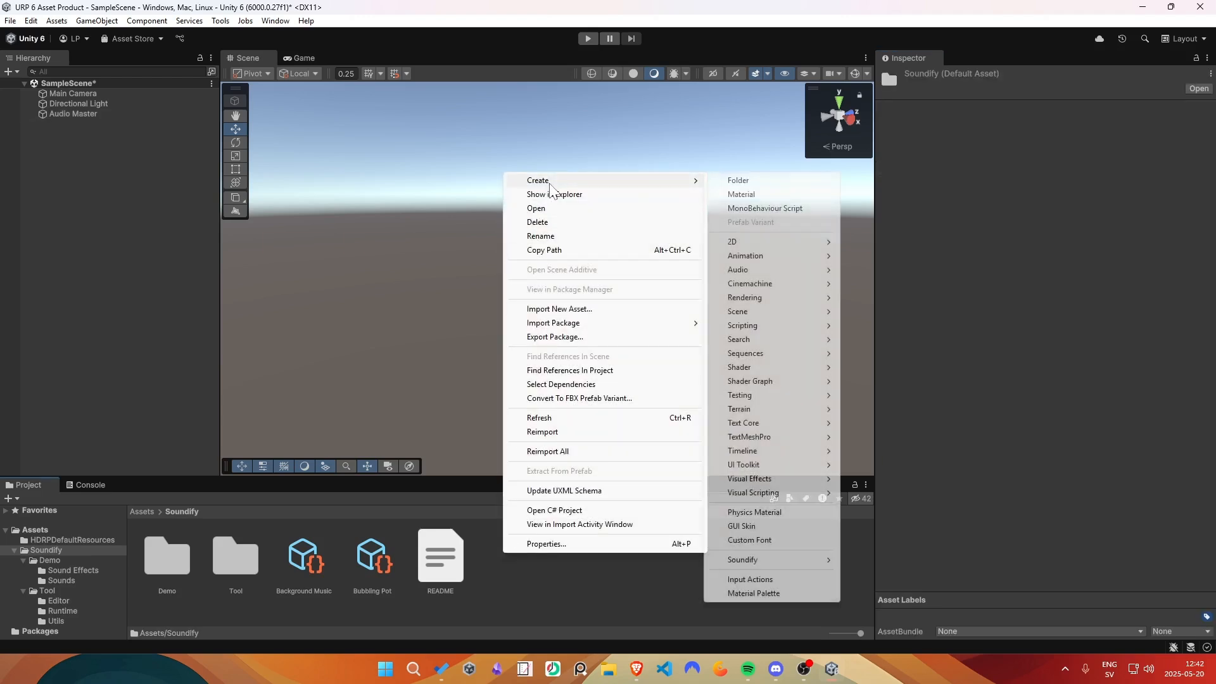
pyautogui.click(761, 209)
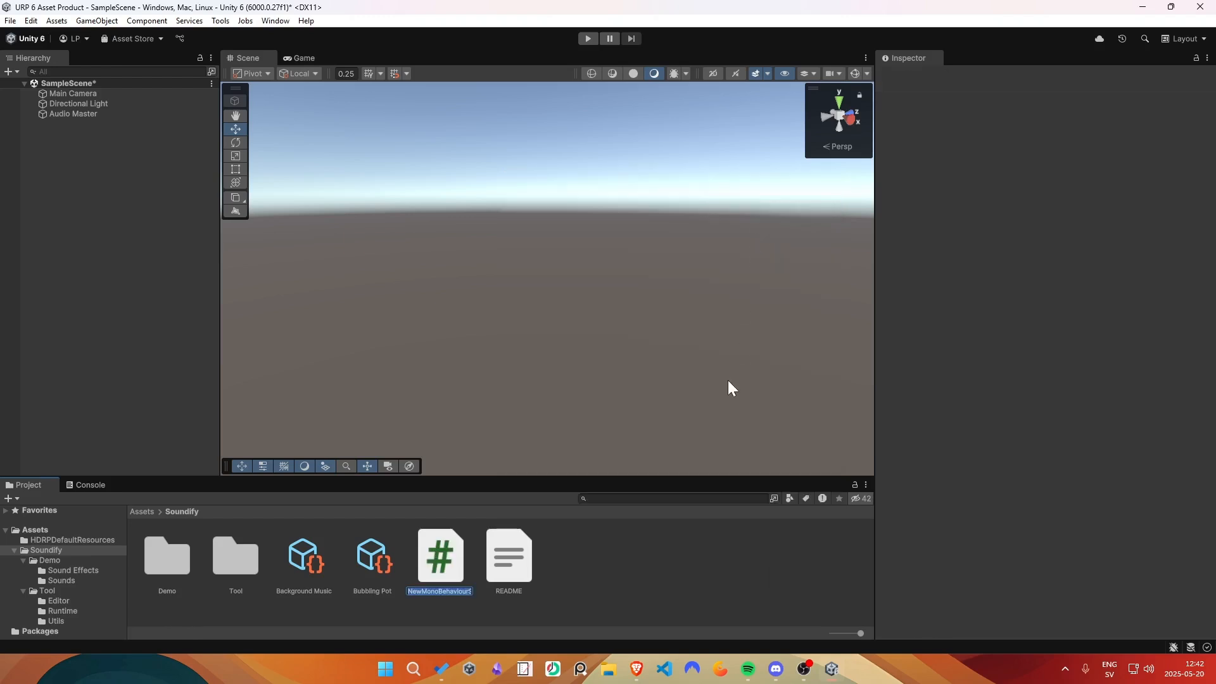
pyautogui.write('PlaySomeSounds')
pyautogui.click(439, 565)
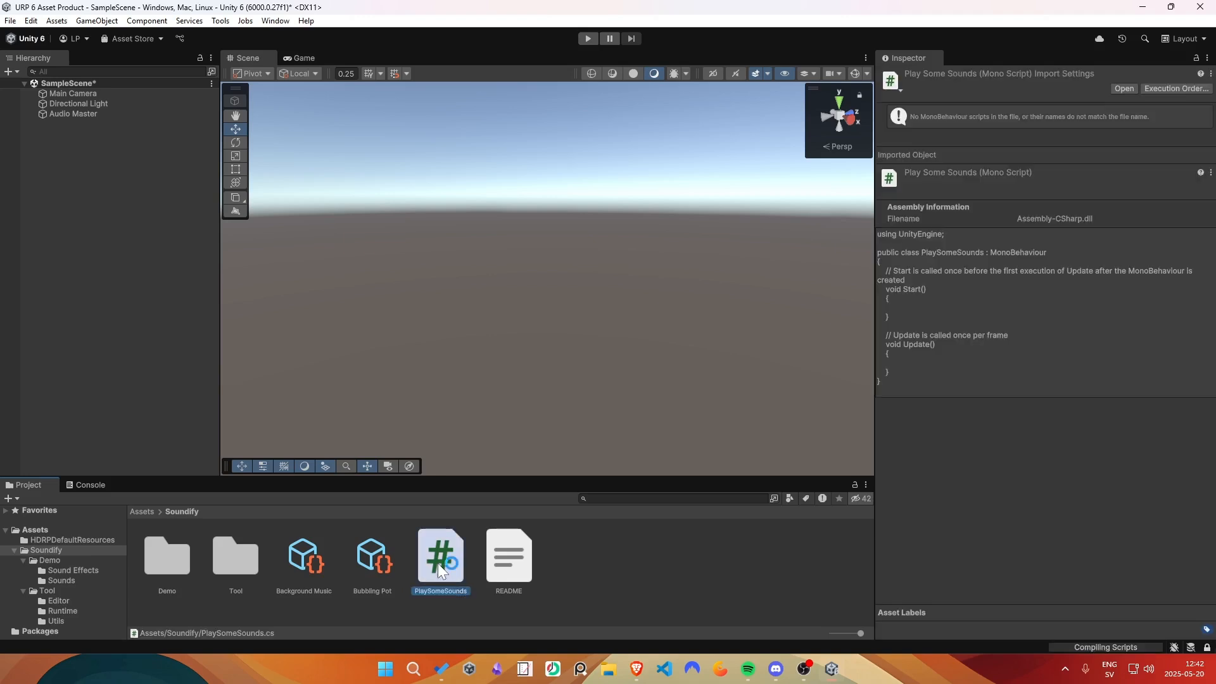
pyautogui.doubleClick(439, 562)
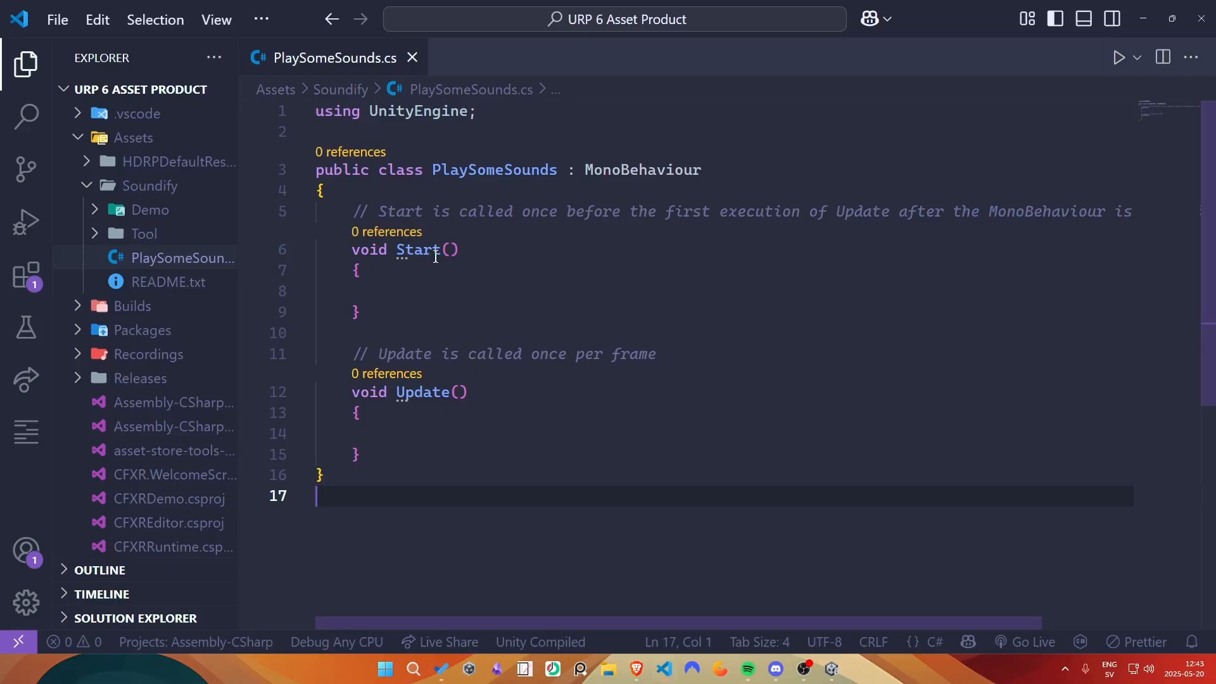
# - Add Soundify.PlaySound("Bubbling Pot"); to the Start method of PlaySomeSounds and save the script
pyautogui.click(420, 292)
pyautogui.write('S')
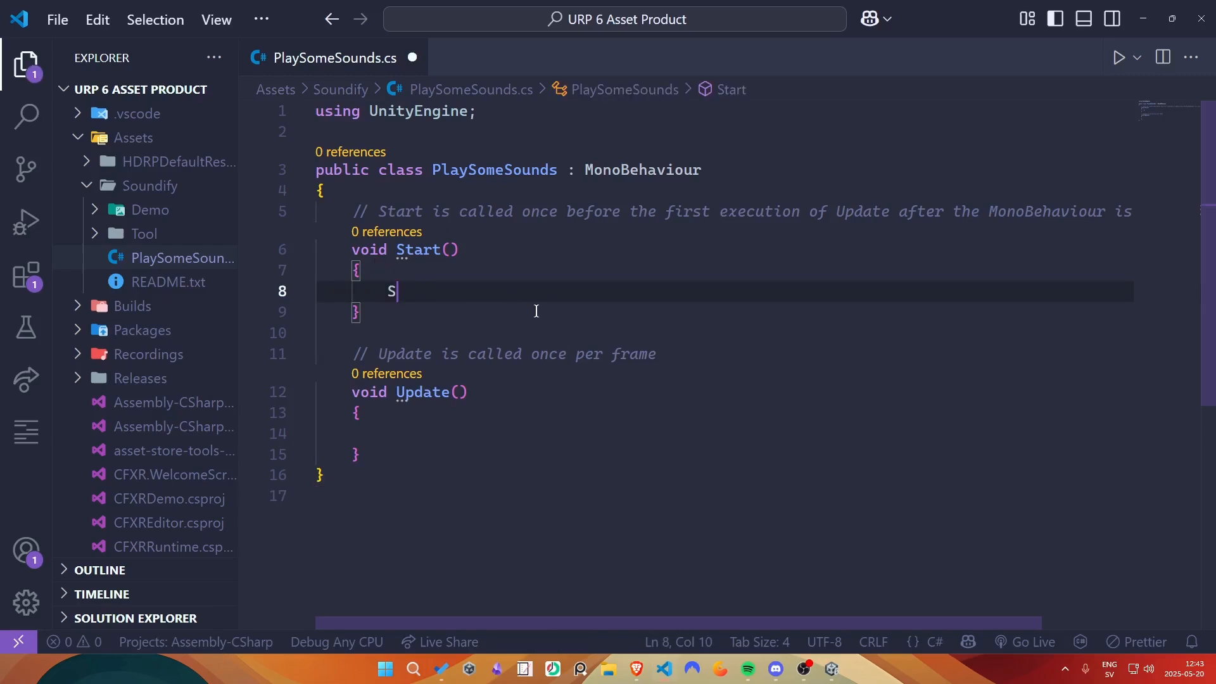
pyautogui.write('oundify.Pla')
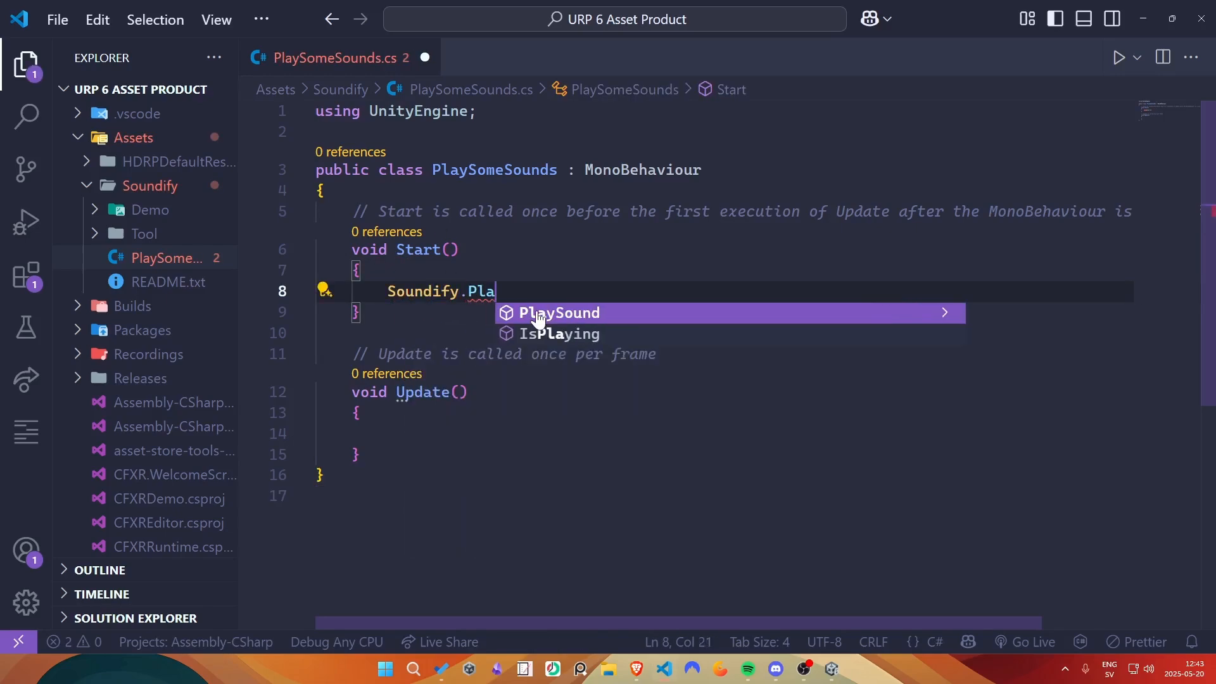
pyautogui.click(538, 313)
pyautogui.write('("Bu')
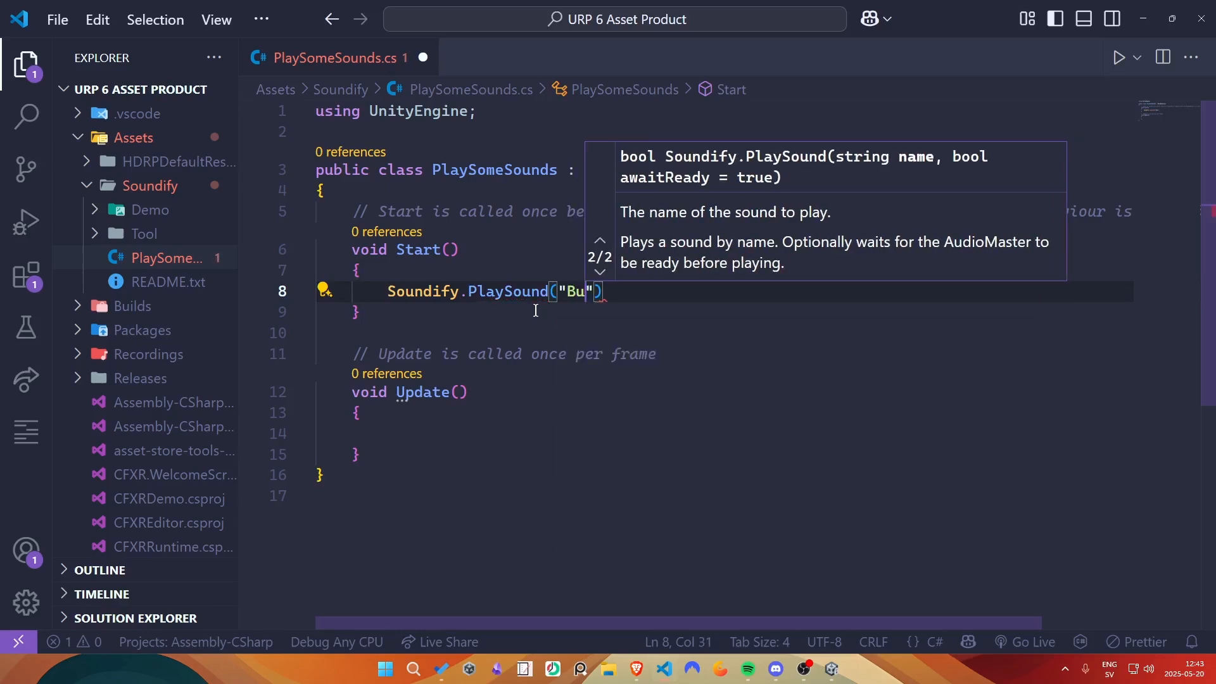
pyautogui.write('bbling Pot");')
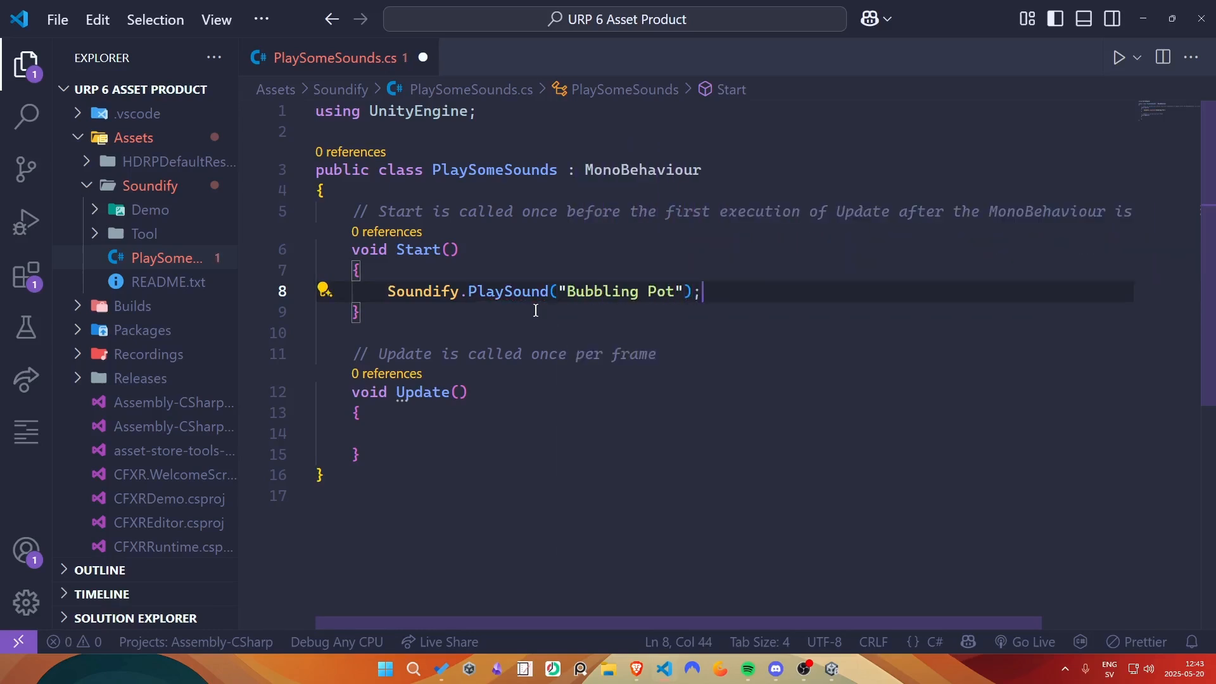
pyautogui.hotkey('ctrl', 's')
pyautogui.moveTo(702, 291); pyautogui.dragTo(391, 308)
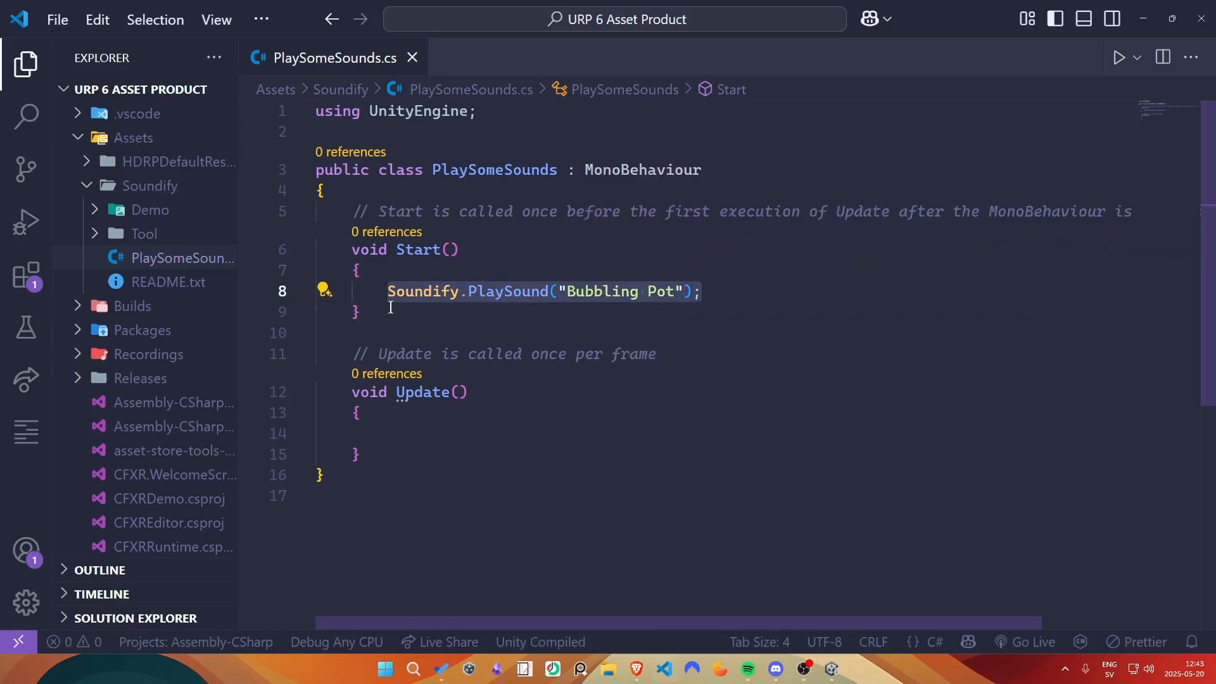
pyautogui.click(390, 307)
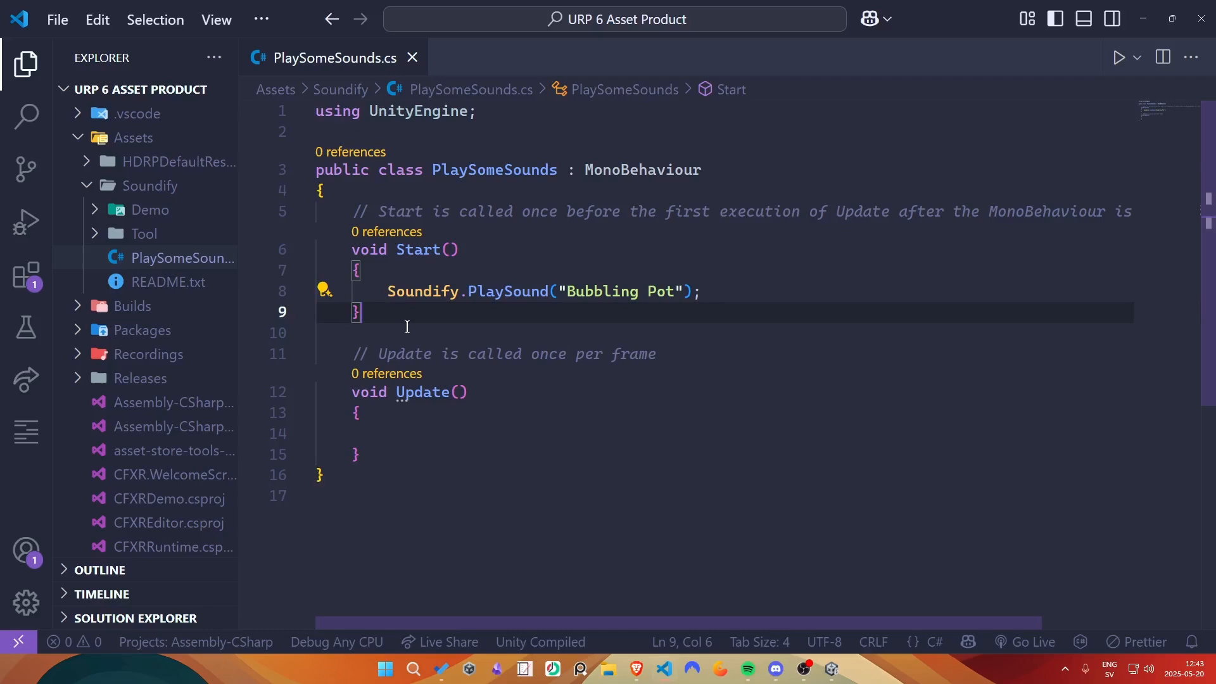
# - Switch back to Unity, turn off Play On Awake for the Background Music sound, and save
pyautogui.click(1150, 18)
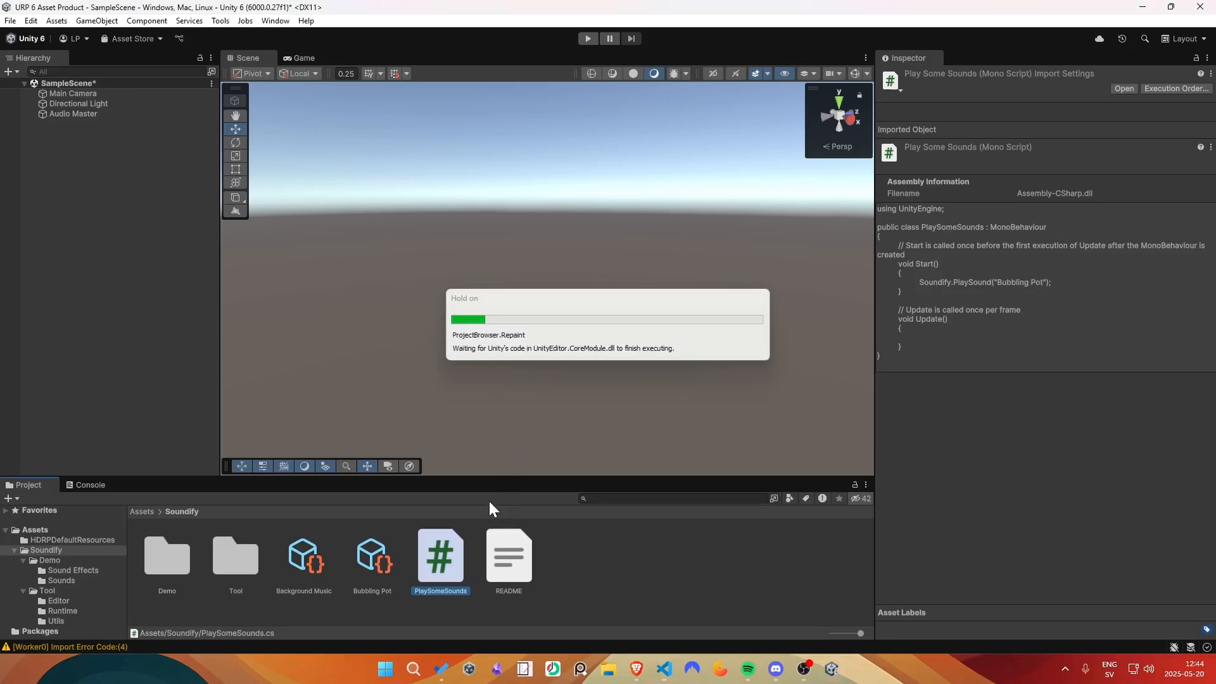
pyautogui.click(296, 556)
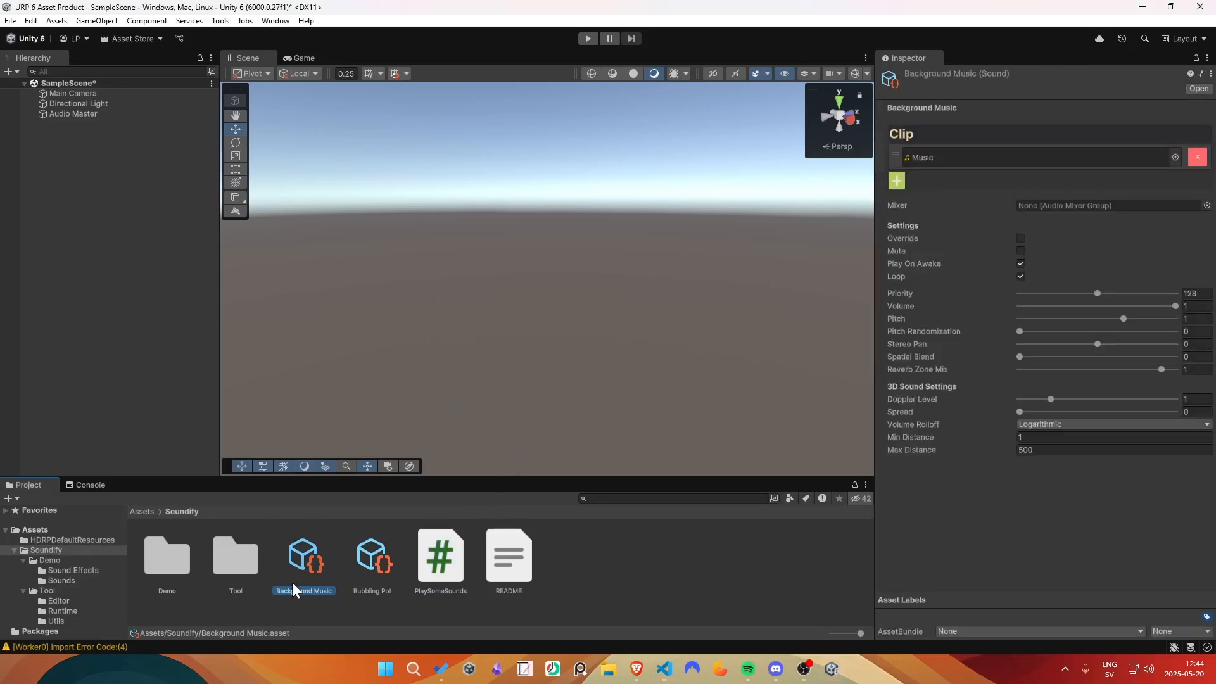
pyautogui.click(1020, 263)
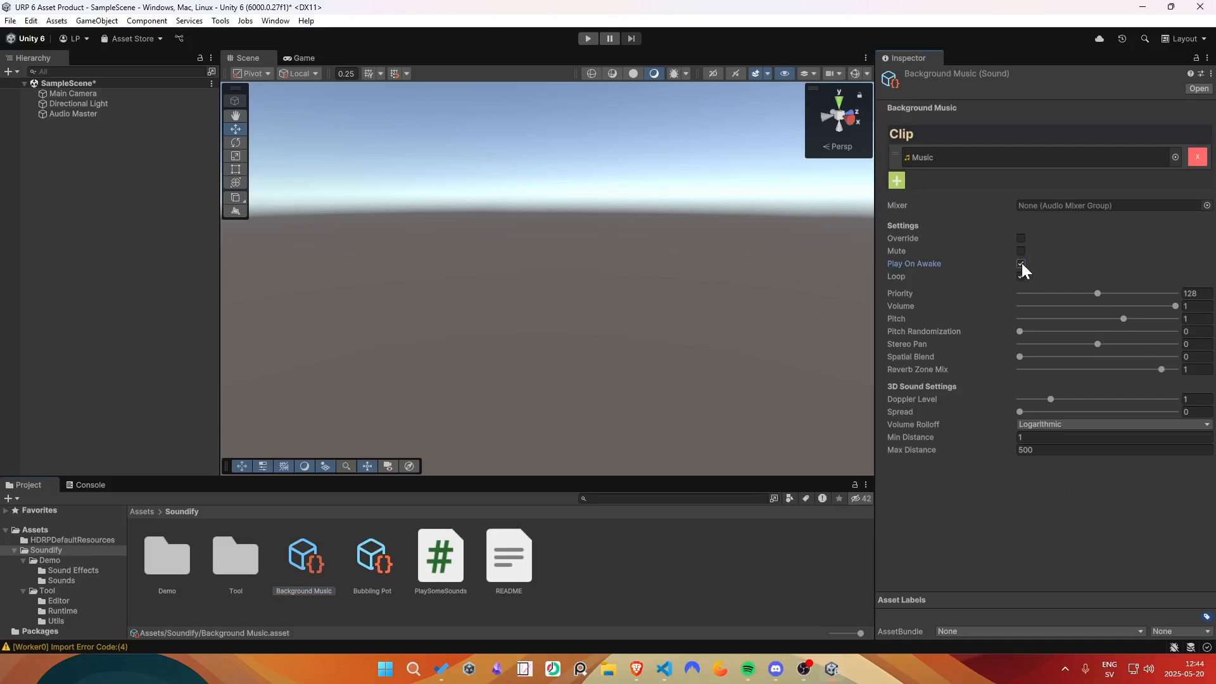
pyautogui.hotkey('ctrl', 's')
pyautogui.click(361, 560)
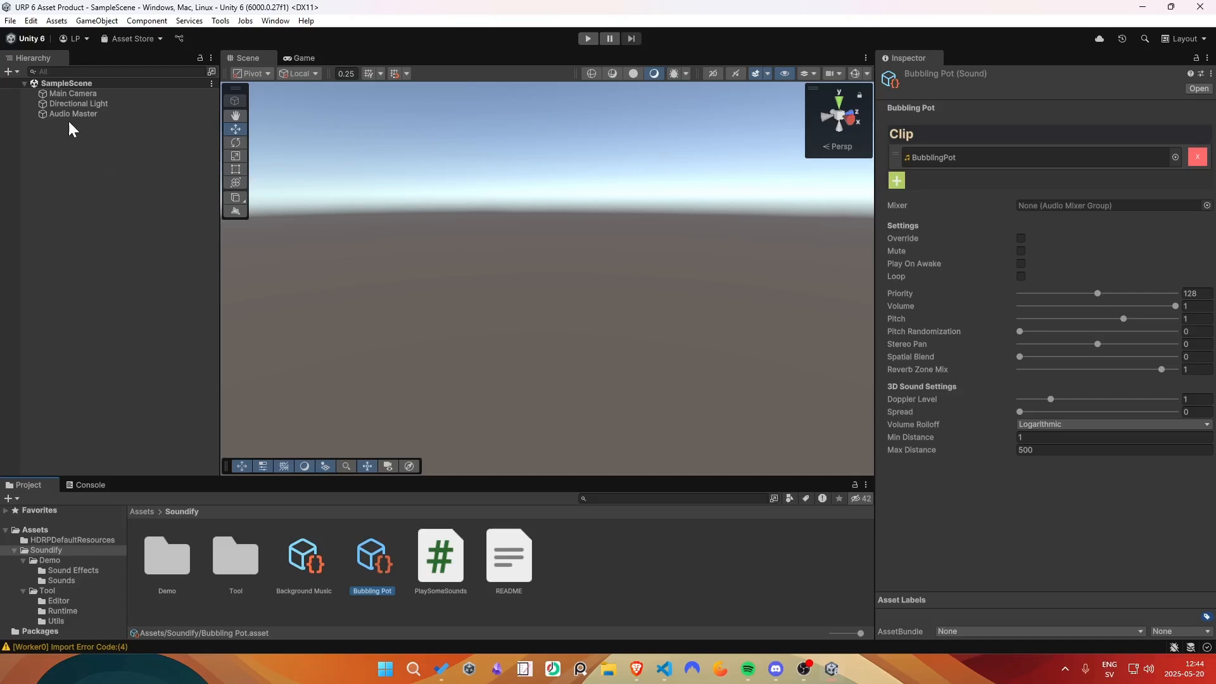
# - Create an empty GameObject named Audio Player in the scene and save the scene
pyautogui.click(70, 113)
pyautogui.click(111, 151)
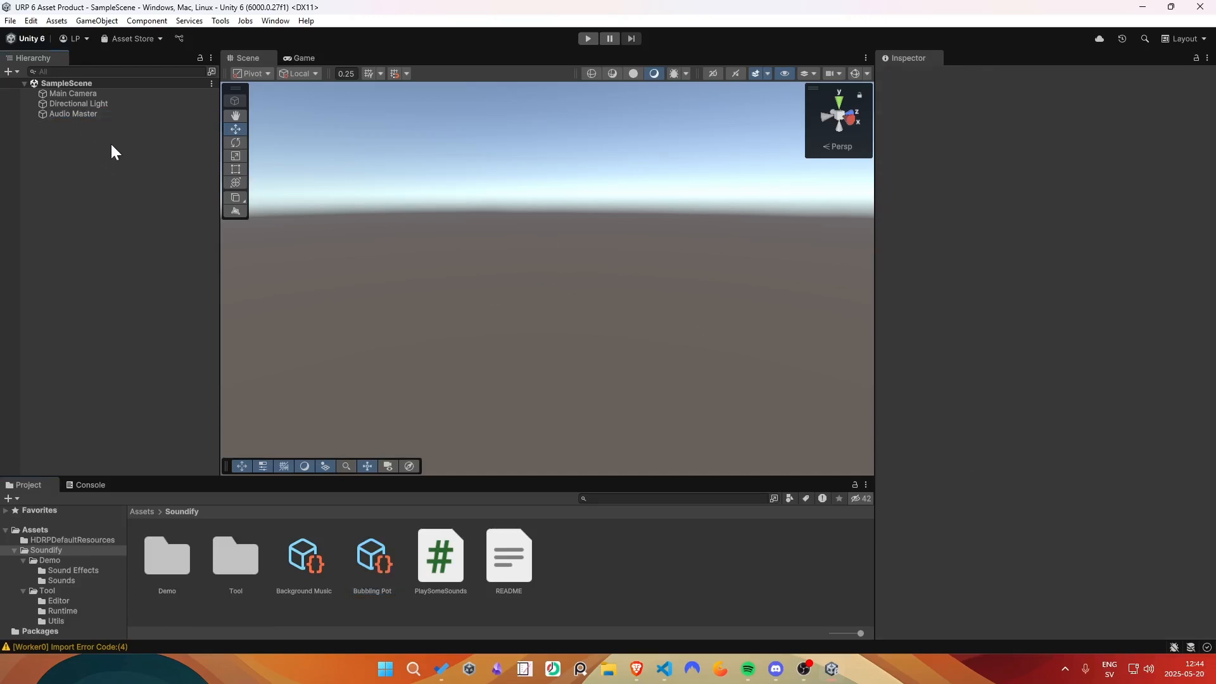
pyautogui.rightClick(64, 137)
pyautogui.click(141, 348)
pyautogui.write('A')
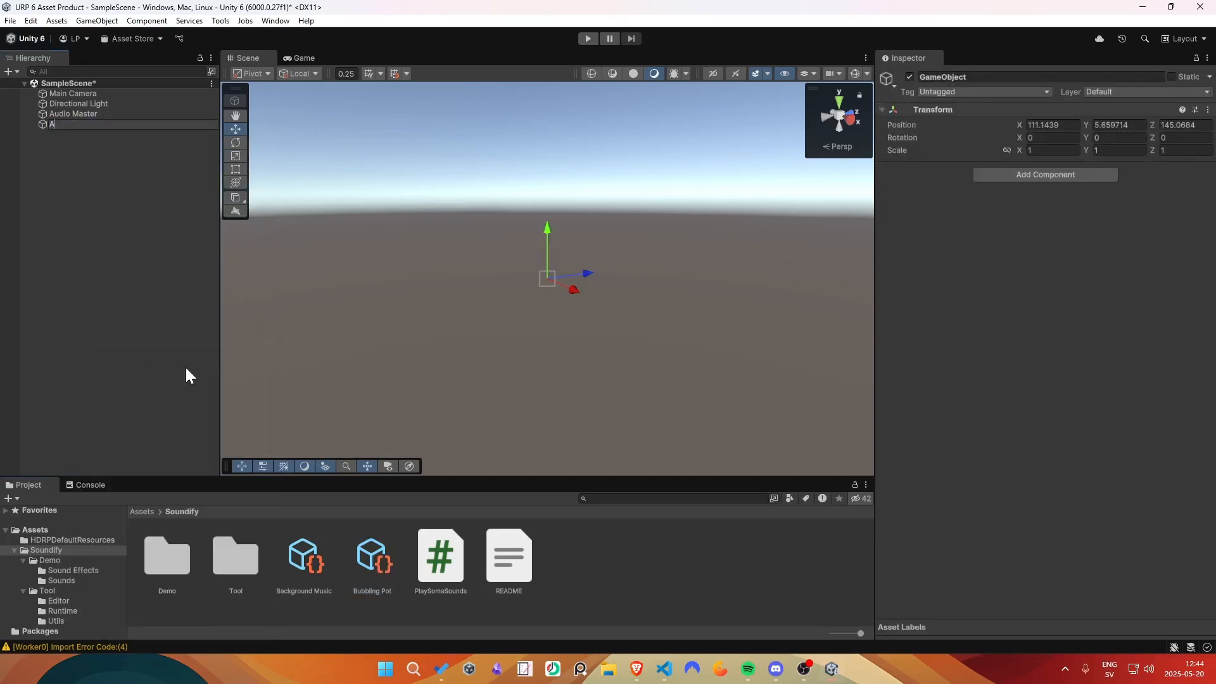
pyautogui.write('udio Player')
pyautogui.press('Return')
pyautogui.hotkey('ctrl', 's')
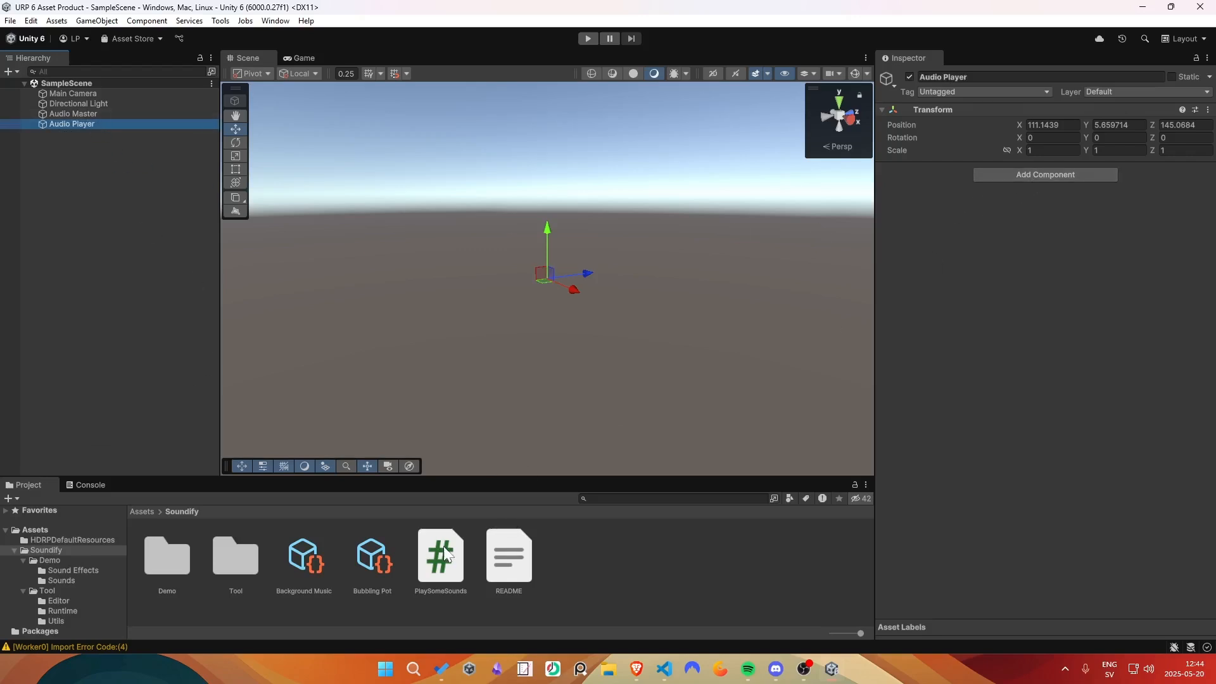
# - Attach the PlaySomeSounds script to Audio Player, save, and briefly test the scene in Play mode
pyautogui.moveTo(445, 554); pyautogui.dragTo(1099, 187)
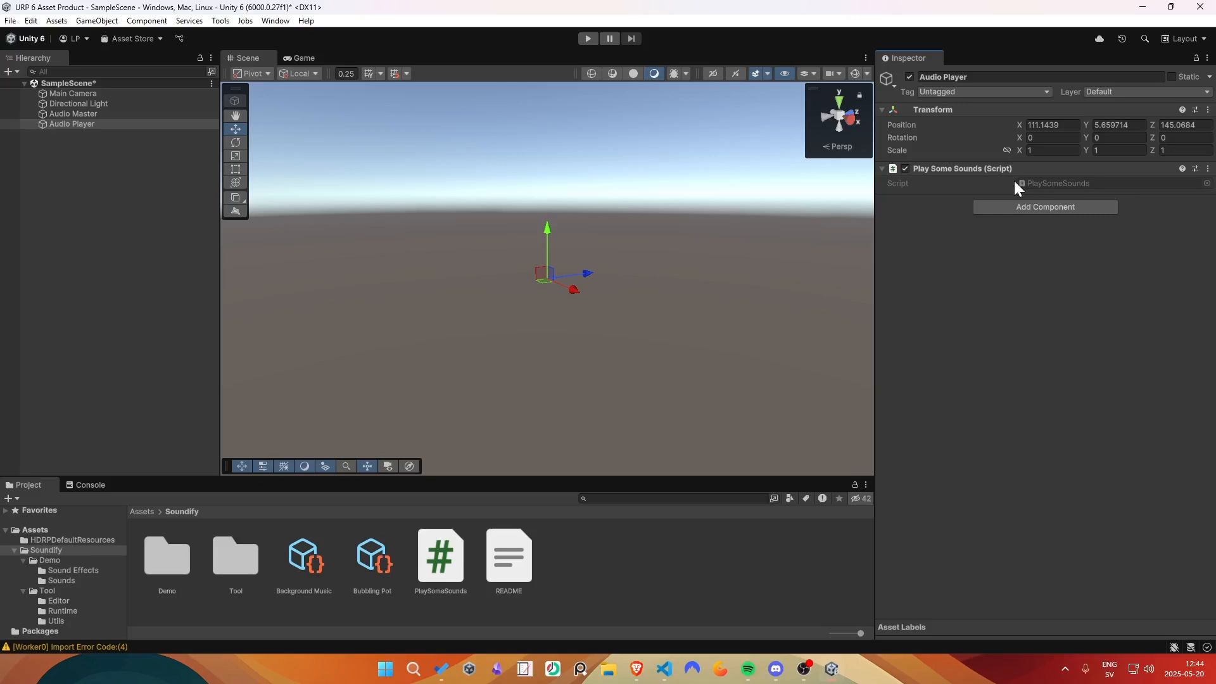
pyautogui.hotkey('ctrl', 's')
pyautogui.click(593, 39)
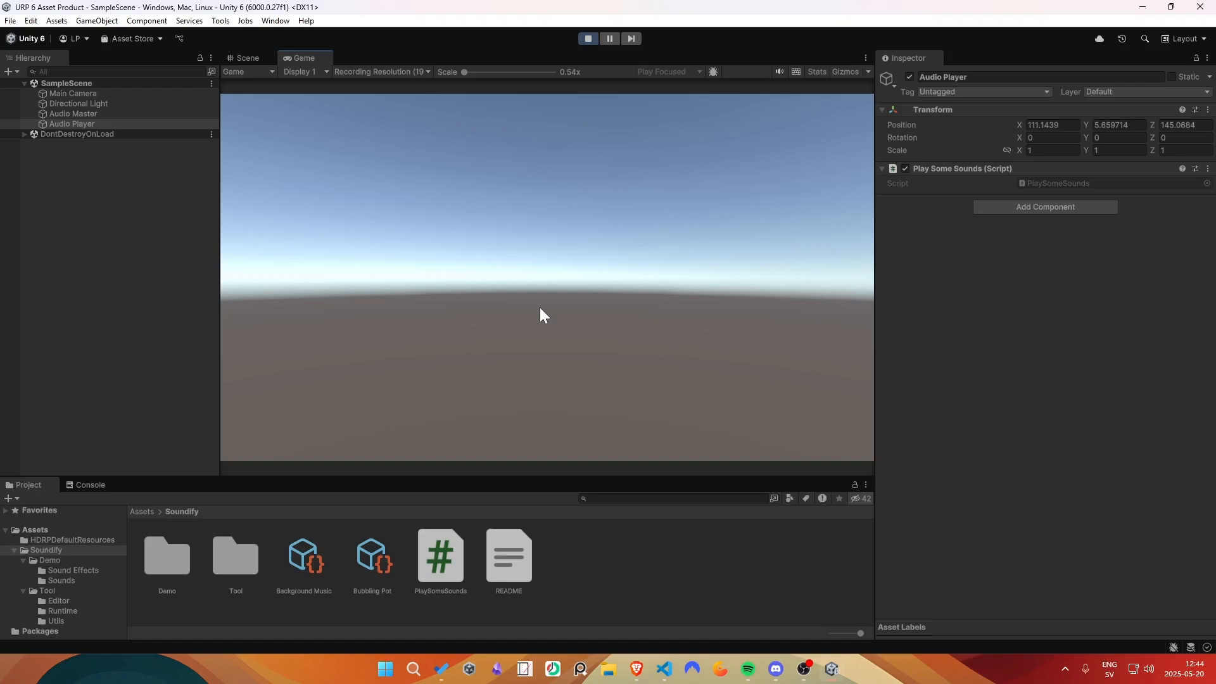
pyautogui.click(587, 39)
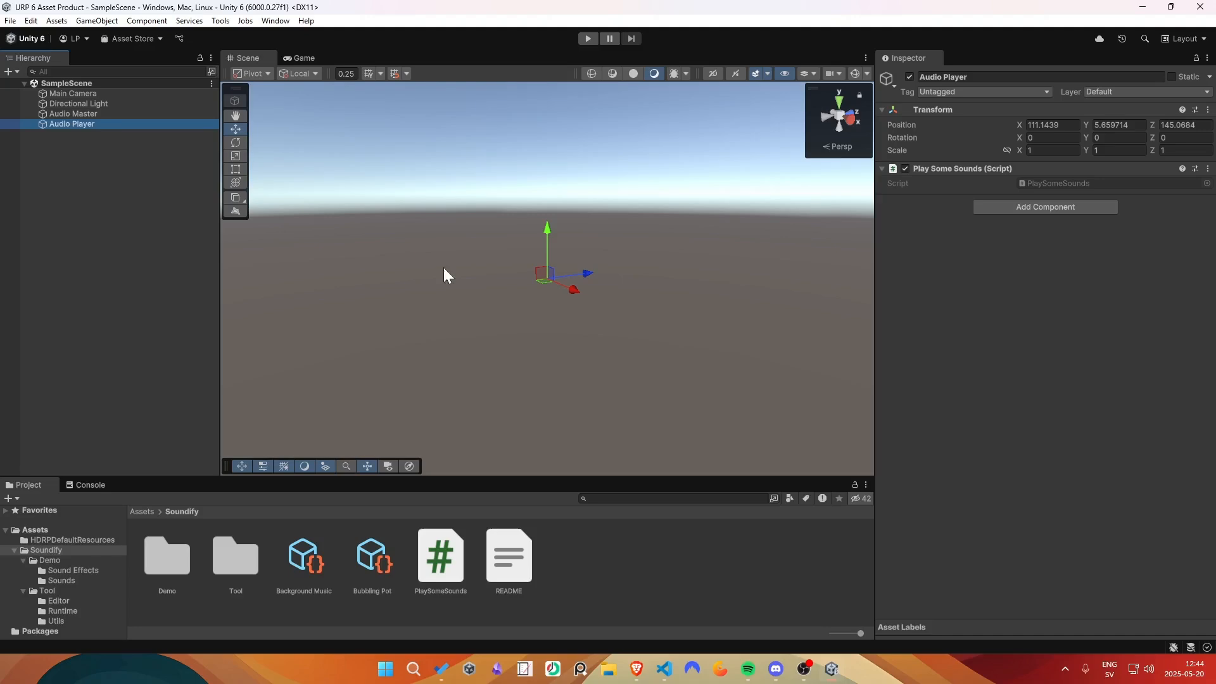
# - Switch to Visual Studio Code, declare a public Sound field named sound with the ASoundify namespace imported, and save the script
pyautogui.click(664, 668)
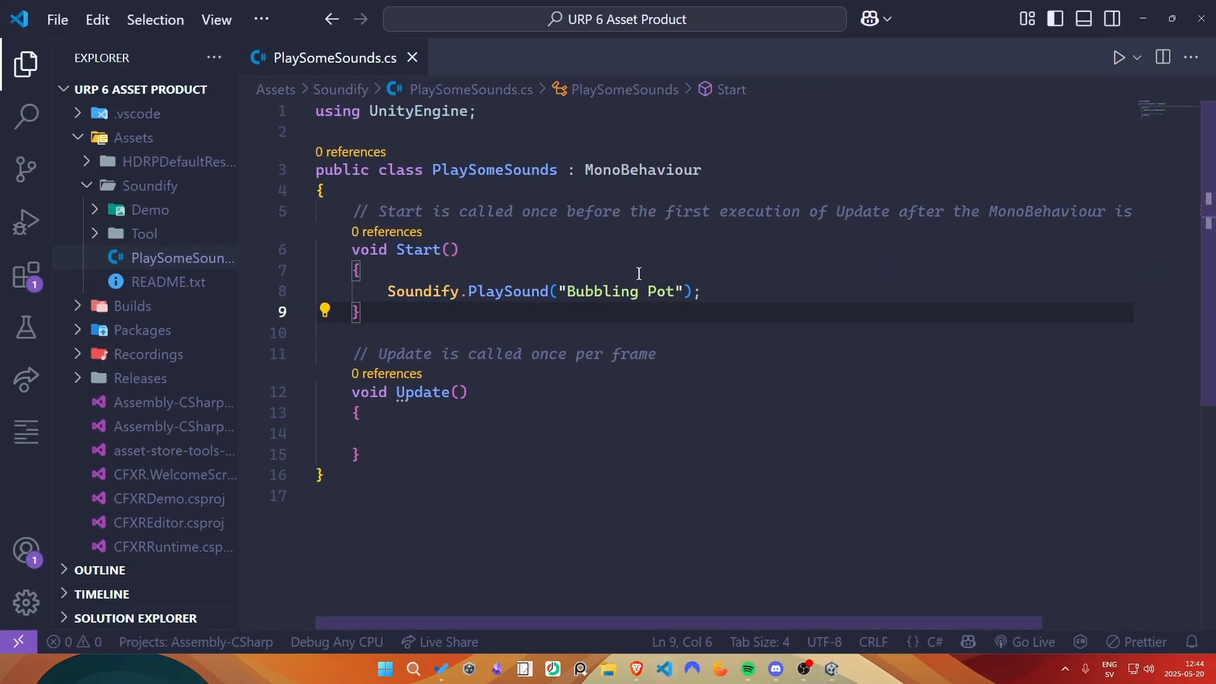
pyautogui.click(420, 191)
pyautogui.press('Return')
pyautogui.press('Return')
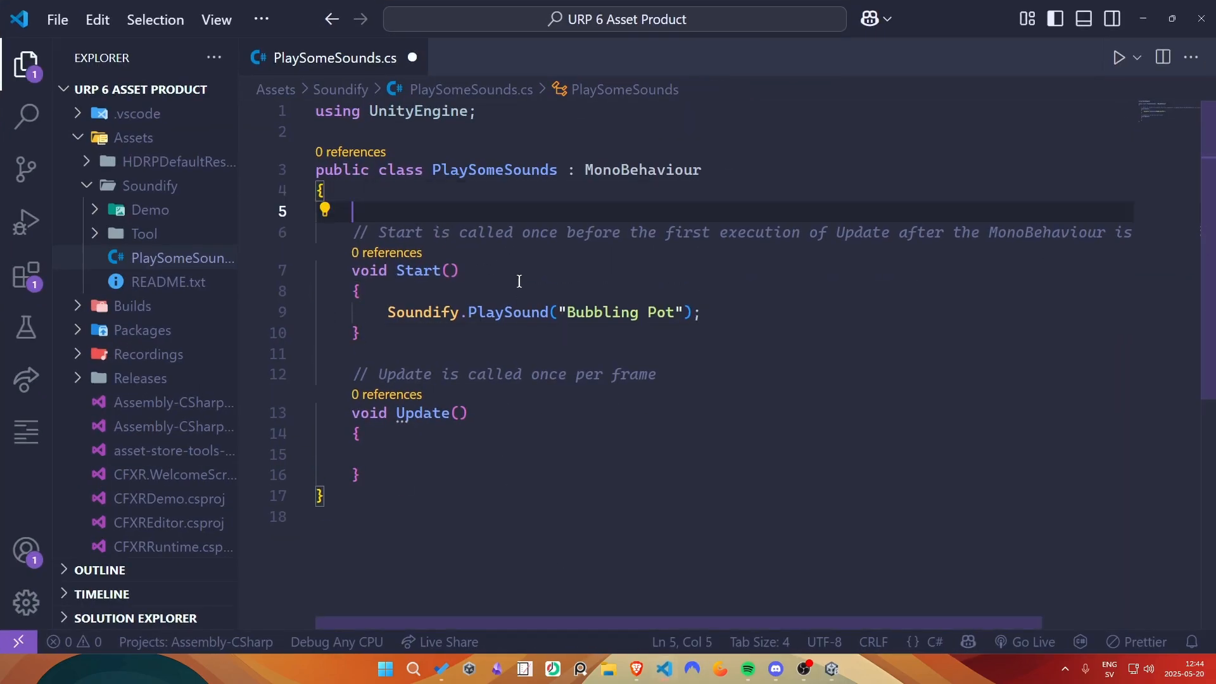
pyautogui.press('Up')
pyautogui.write('public Sound ')
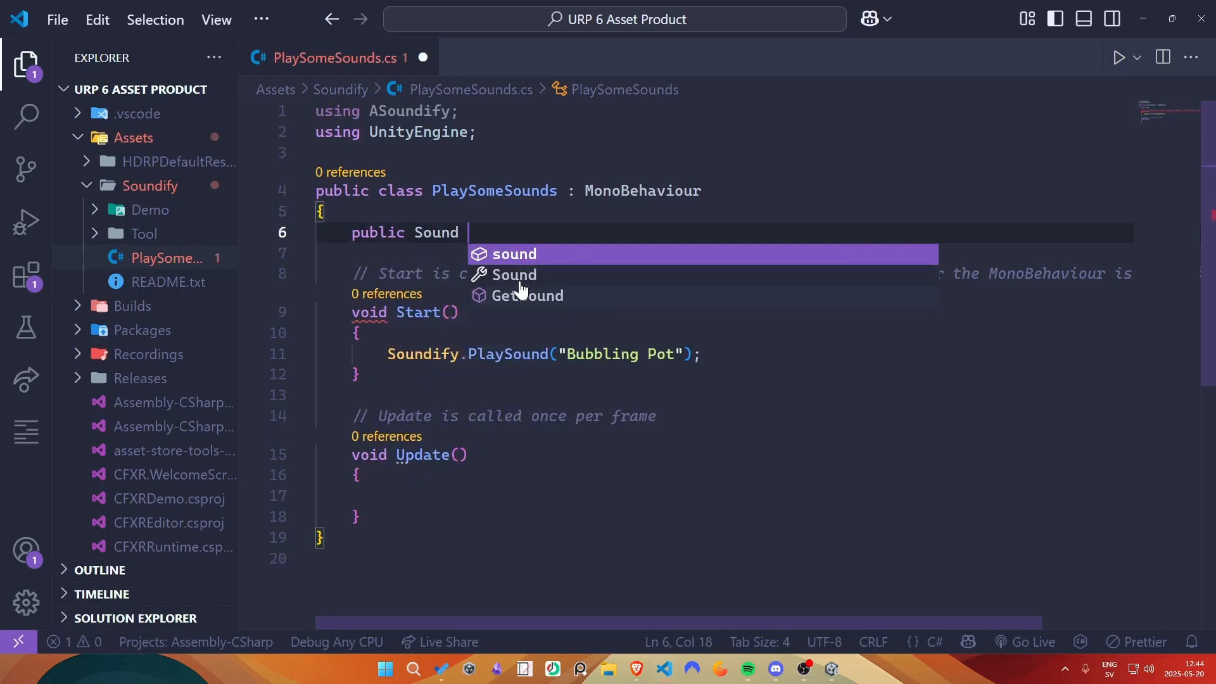
pyautogui.write('sound;')
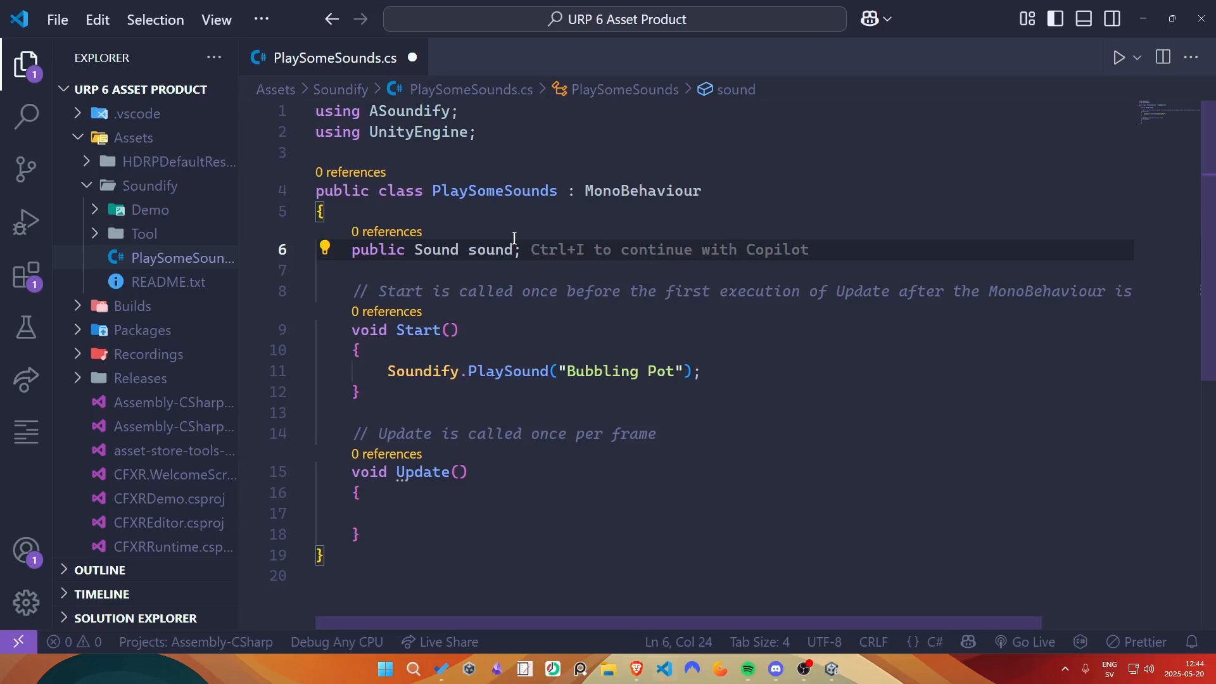
pyautogui.hotkey('ctrl', 's')
pyautogui.click(490, 119)
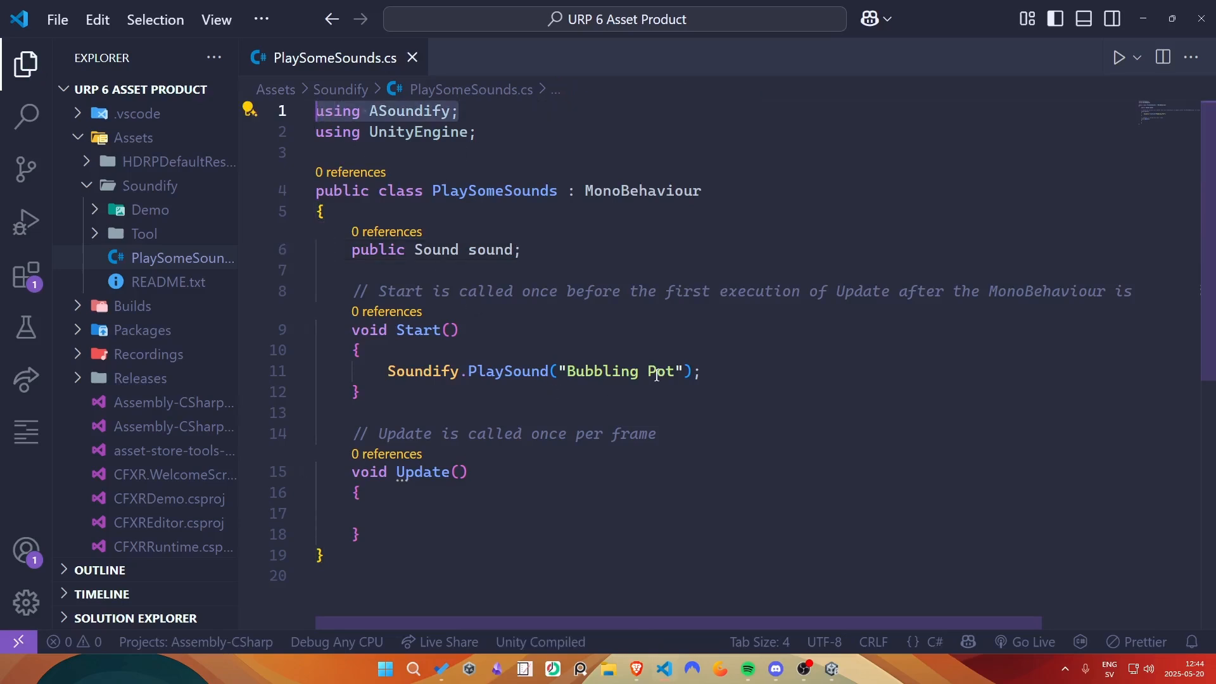
# - Replace the "Bubbling Pot" argument of the PlaySound call with the sound field and save the script
pyautogui.click(584, 357)
pyautogui.moveTo(555, 371); pyautogui.dragTo(688, 371)
pyautogui.write('sou')
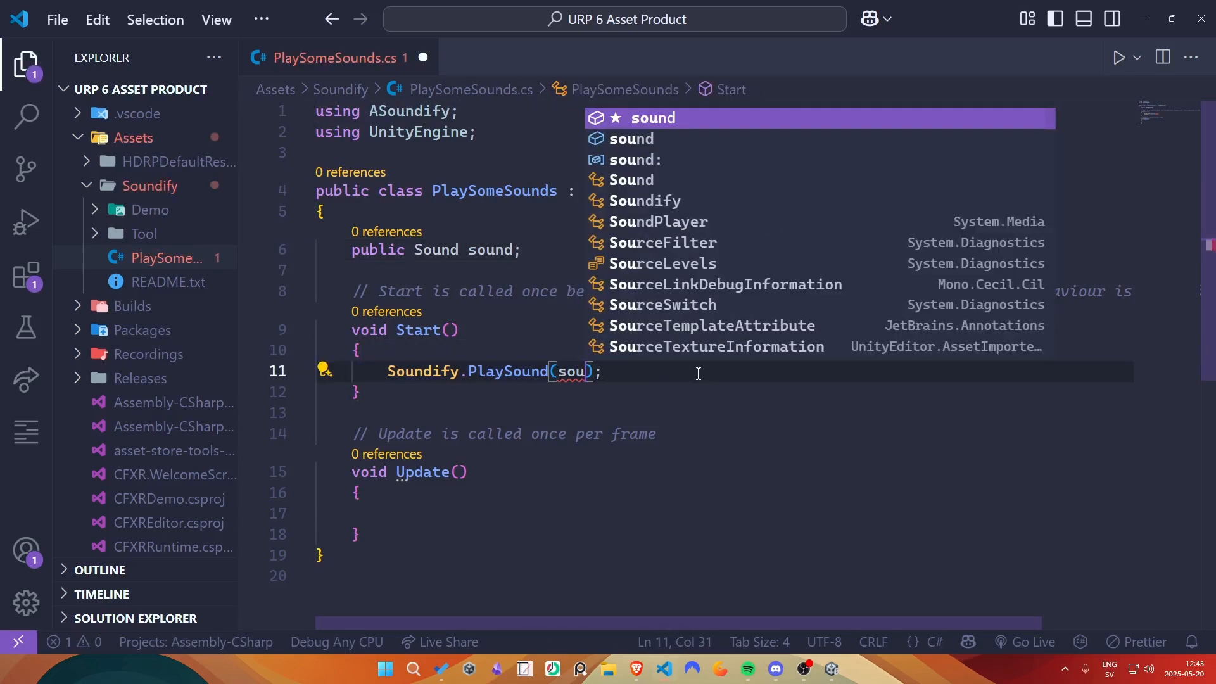
pyautogui.press('Tab')
pyautogui.hotkey('ctrl', 's')
# - Back in Unity, assign the Bubbling Pot sound to Audio Player's Sound field and test the scene in Play mode
pyautogui.click(1145, 20)
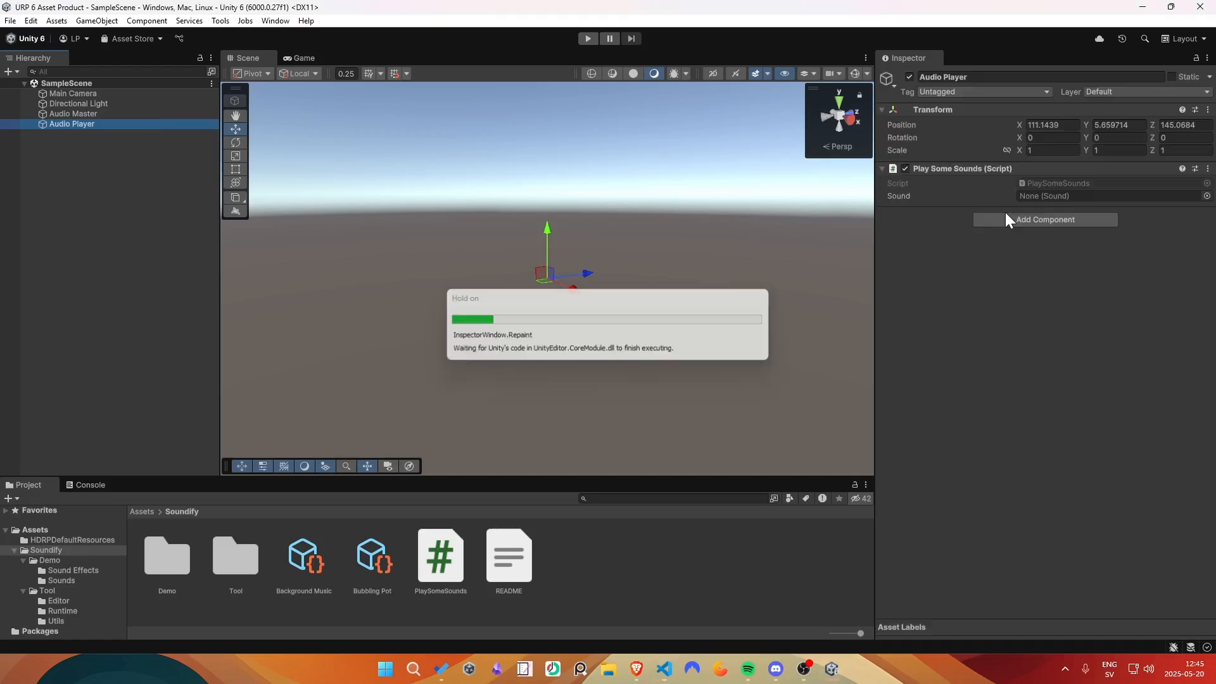
pyautogui.click(1206, 196)
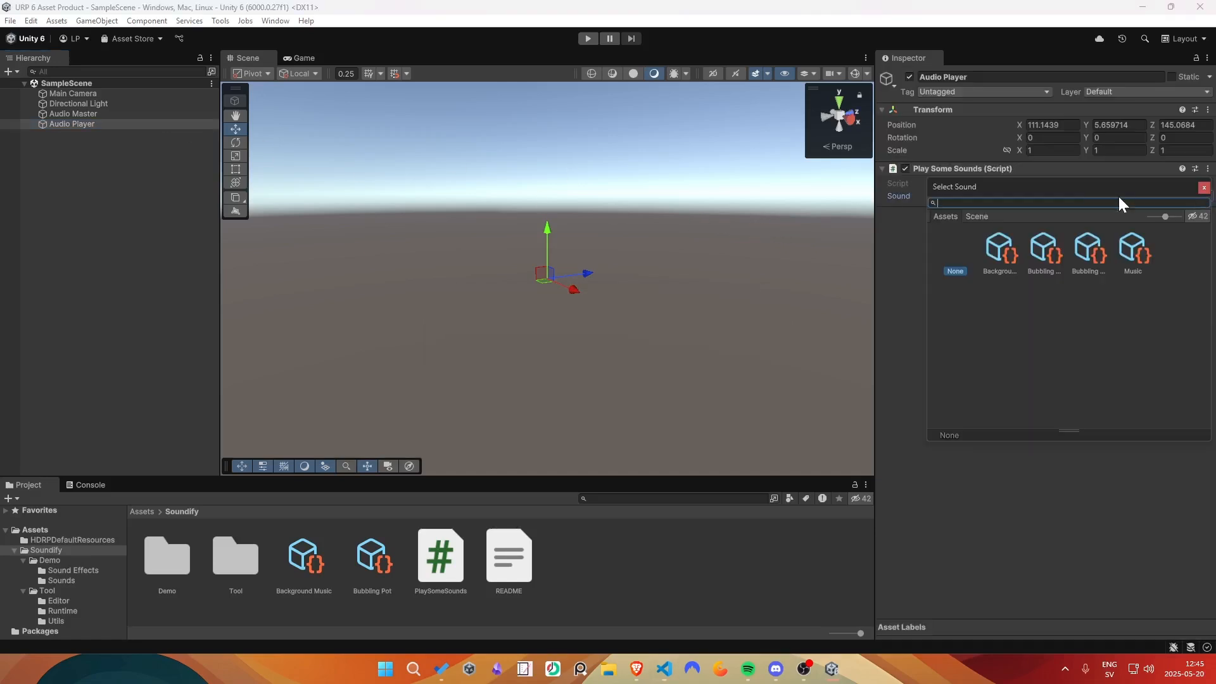
pyautogui.click(1204, 188)
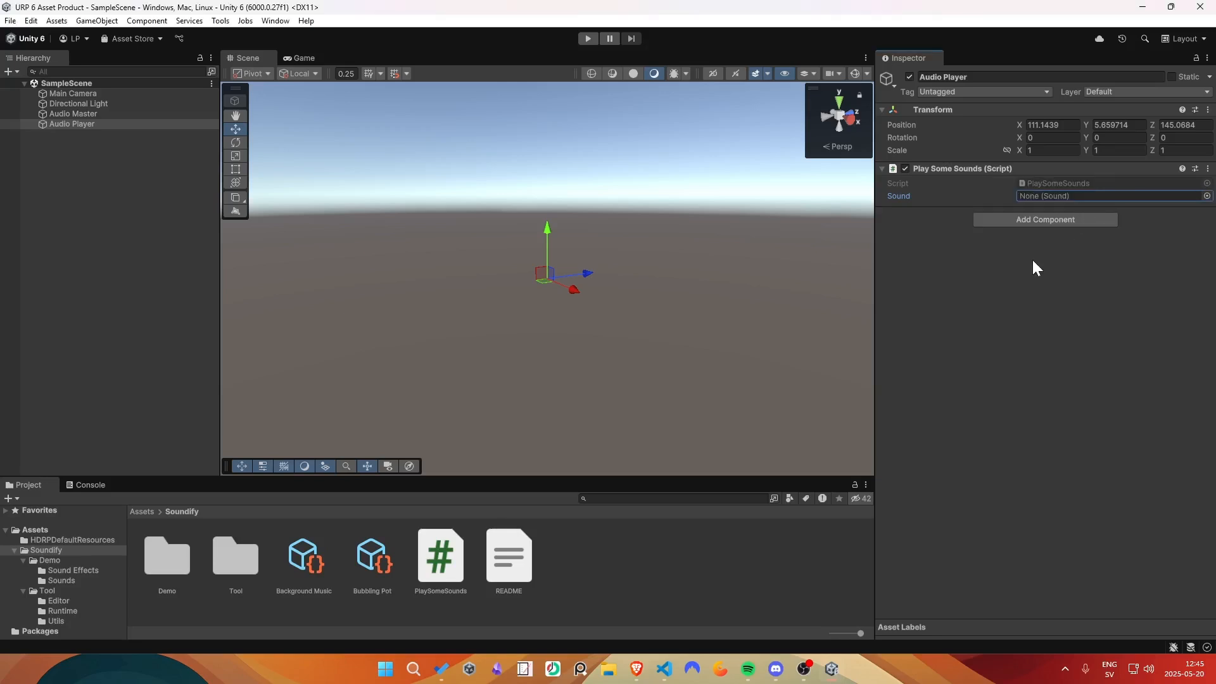
pyautogui.moveTo(371, 569); pyautogui.dragTo(1072, 201)
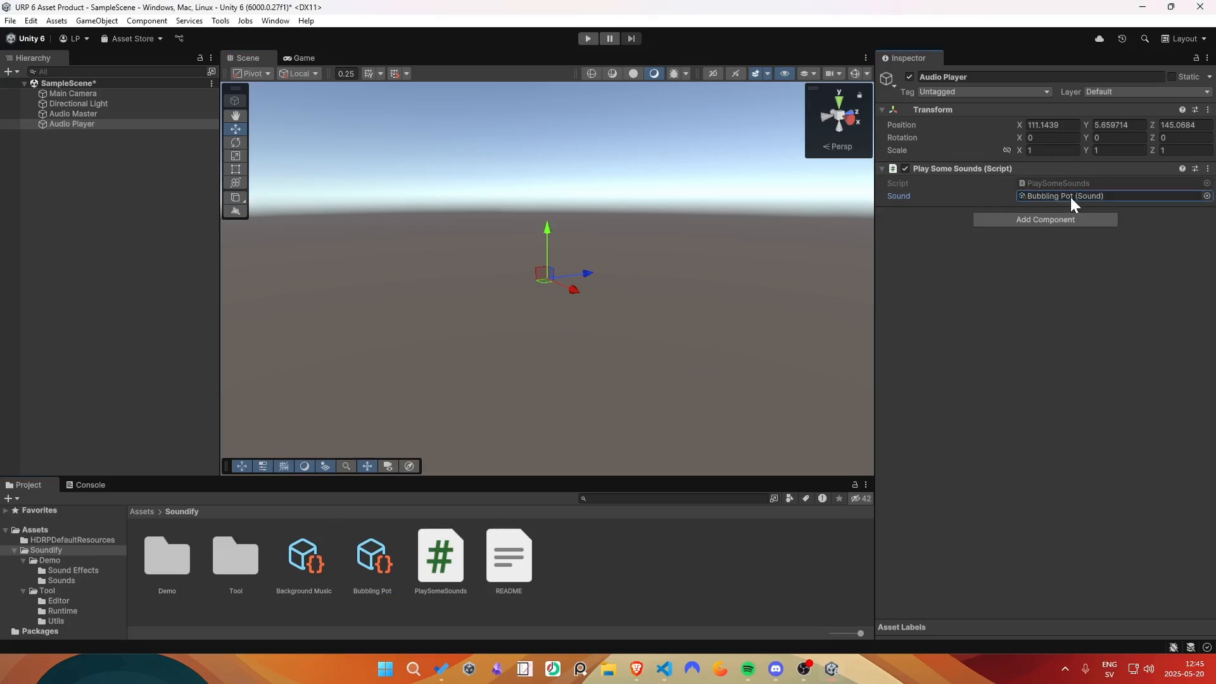
pyautogui.click(588, 38)
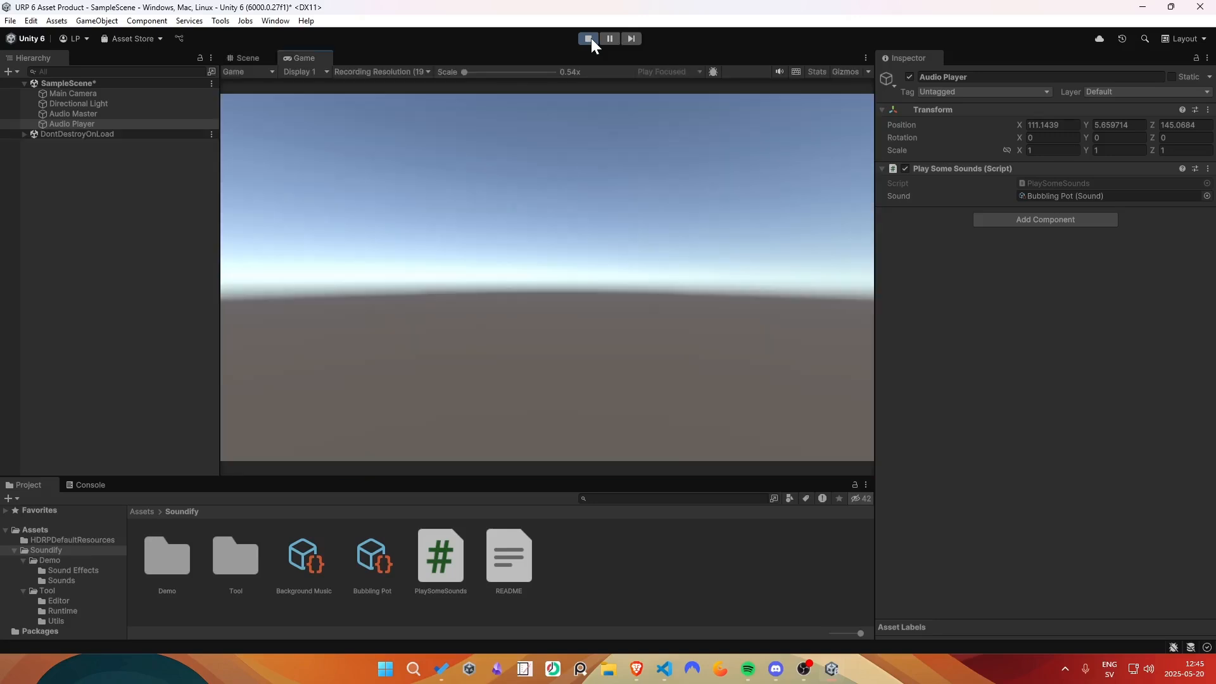
pyautogui.click(590, 38)
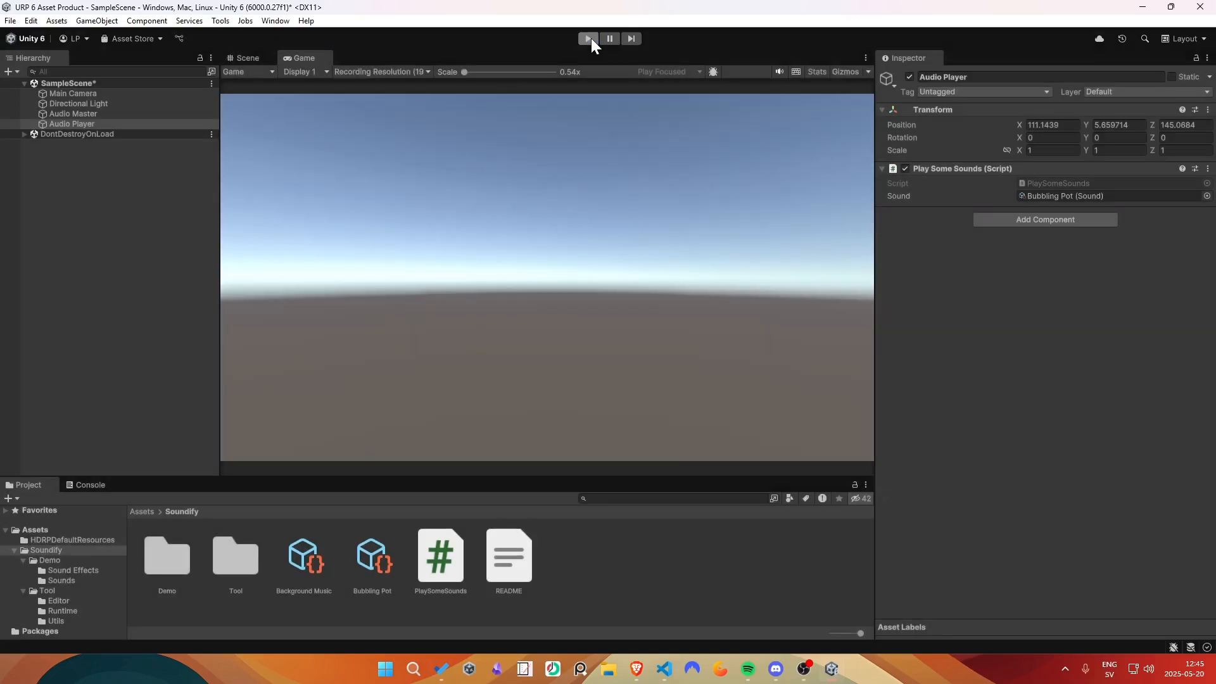
pyautogui.click(99, 123)
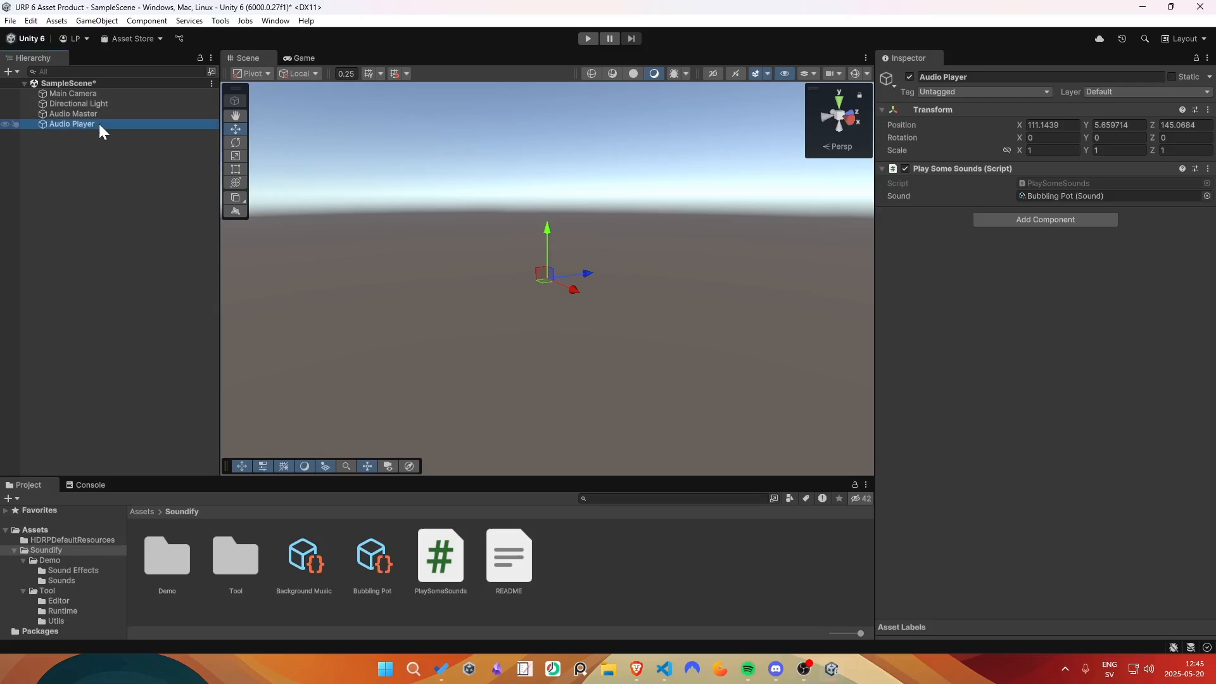
# - In Visual Studio Code, delete the PlaySound call, the sound field and the ASoundify import from PlaySomeSounds, and save
pyautogui.click(665, 669)
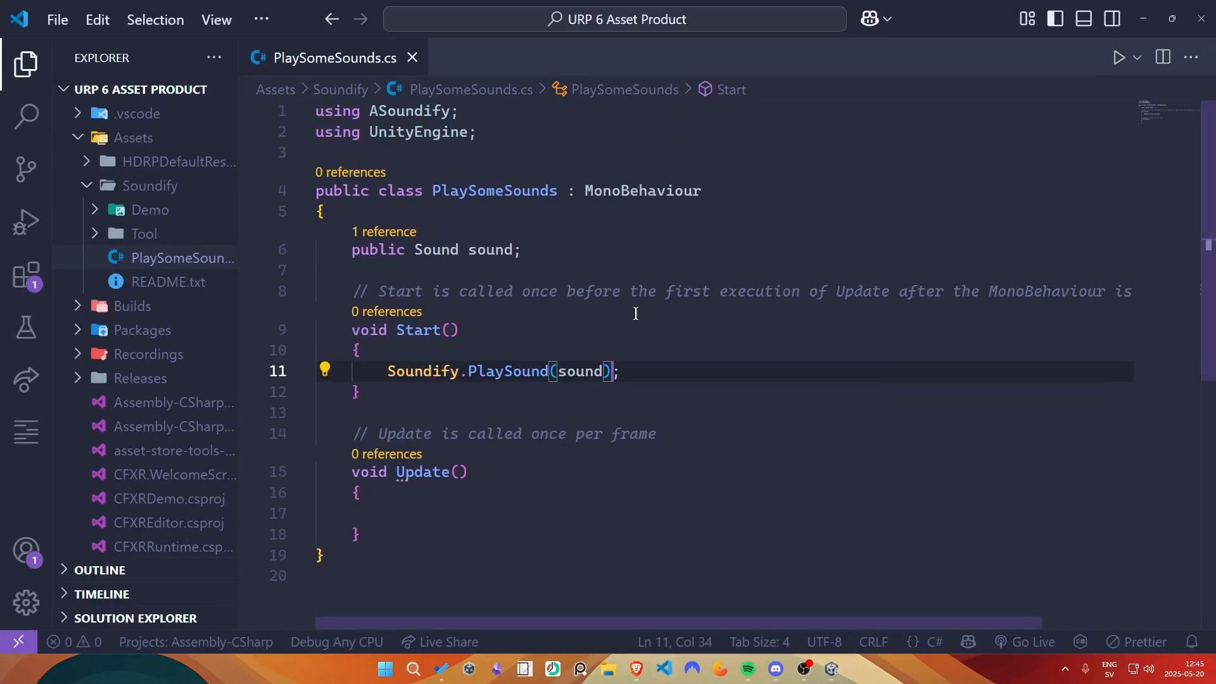
pyautogui.moveTo(640, 373); pyautogui.dragTo(388, 369)
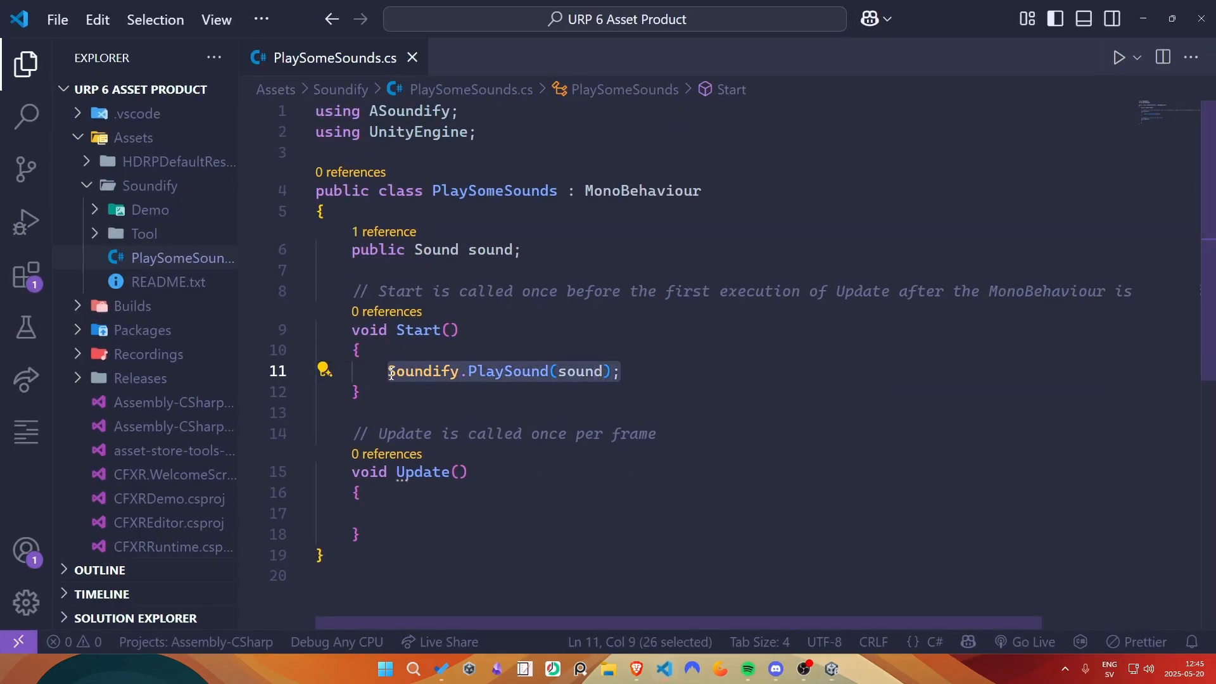
pyautogui.press('BackSpace')
pyautogui.moveTo(531, 266); pyautogui.dragTo(444, 222)
pyautogui.hotkey('ctrl', 'x')
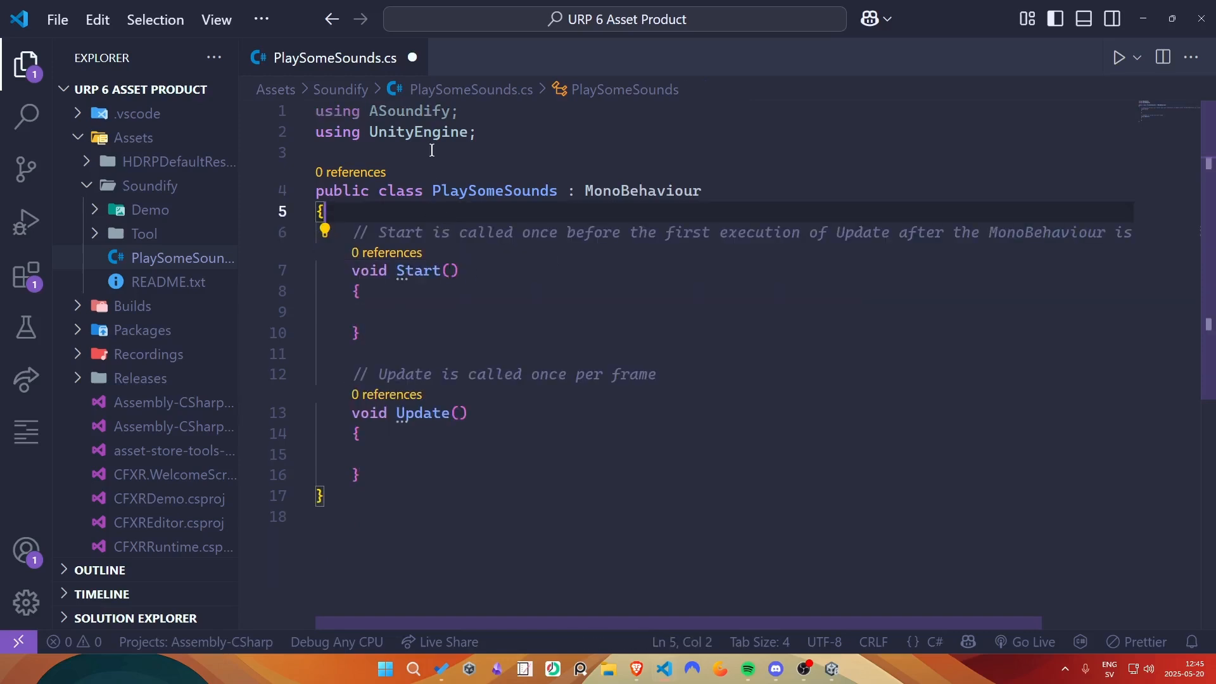
pyautogui.click(431, 114)
pyautogui.hotkey('ctrl', 'x')
pyautogui.click(388, 310)
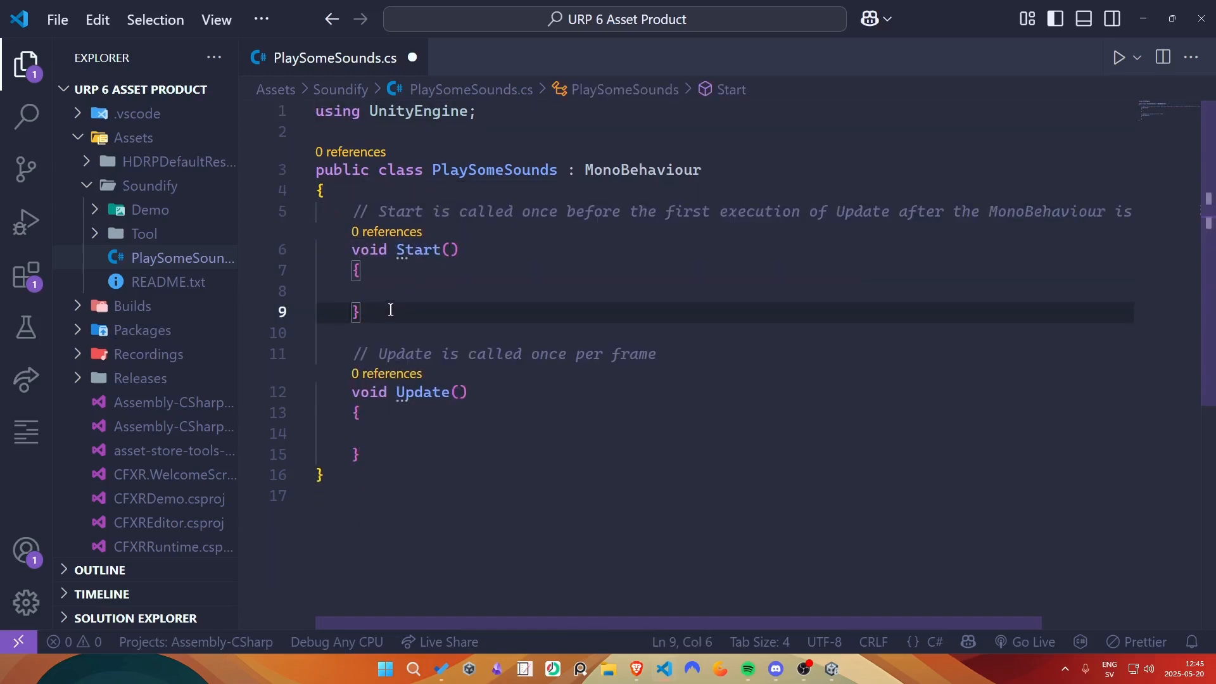
pyautogui.hotkey('ctrl', 's')
# - Add an empty public void Play() method after Start and call Play(); from Start
pyautogui.press('Return')
pyautogui.press('Return')
pyautogui.write('public void Play')
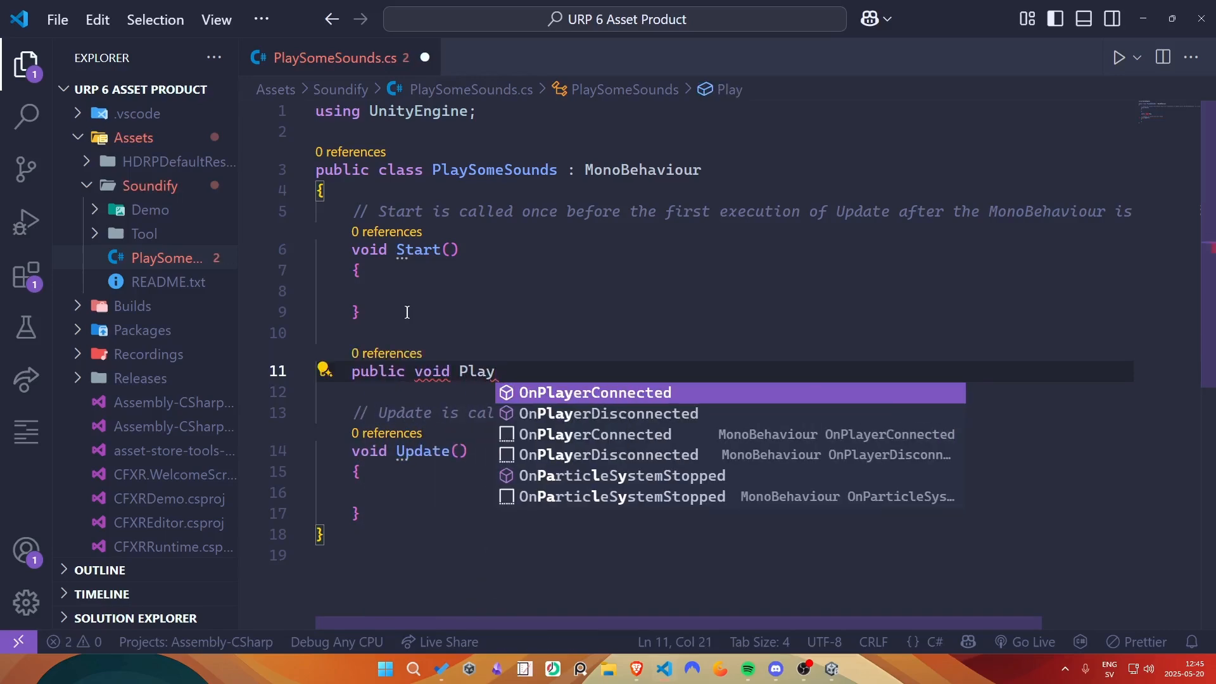
pyautogui.press('Right')
pyautogui.press('Left')
pyautogui.write('(')
pyautogui.press('Return')
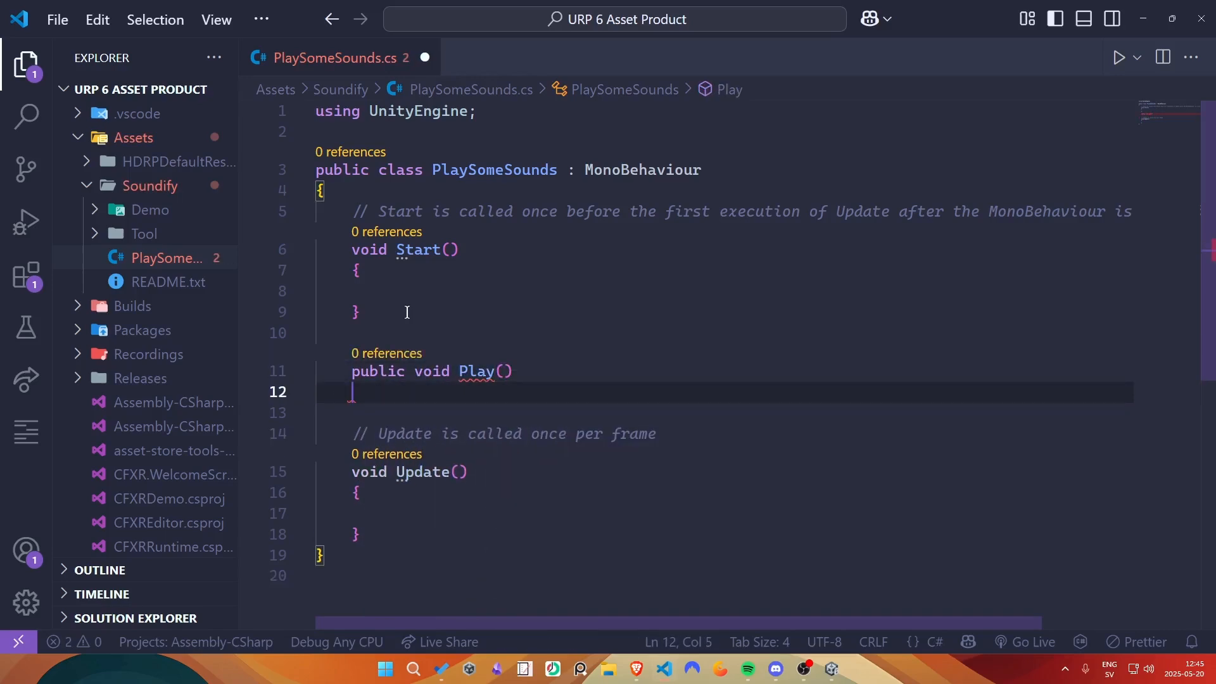
pyautogui.write('{')
pyautogui.press('Return')
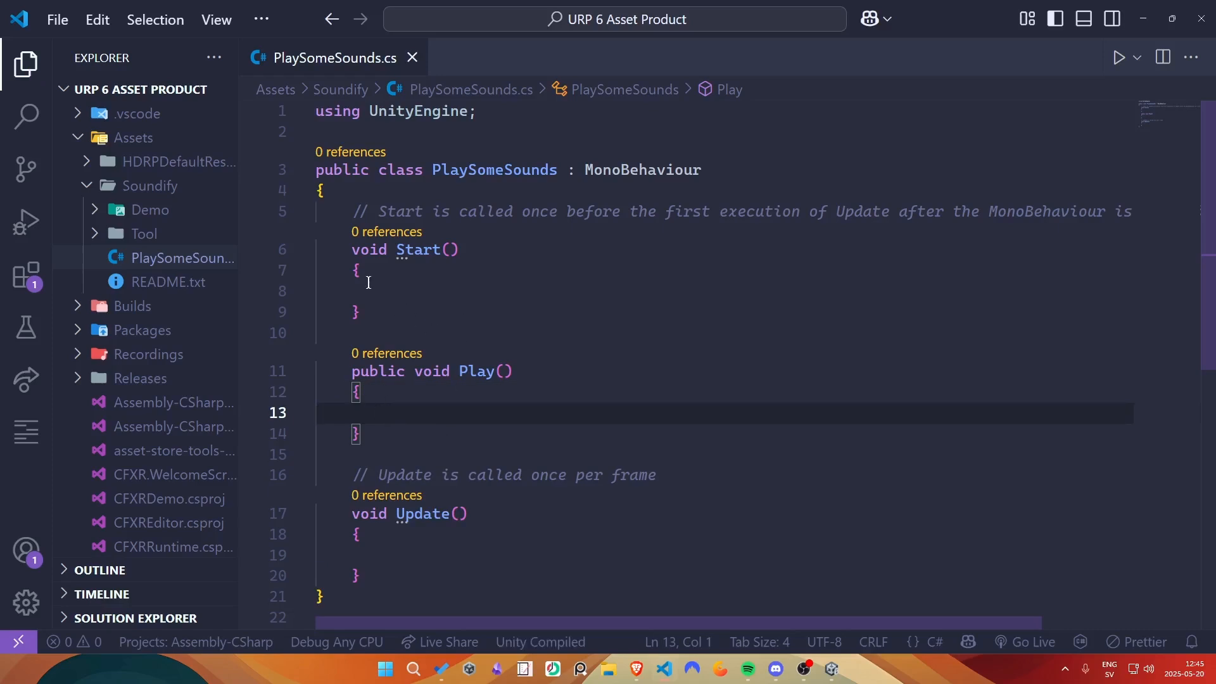
pyautogui.click(464, 283)
pyautogui.write('Play();')
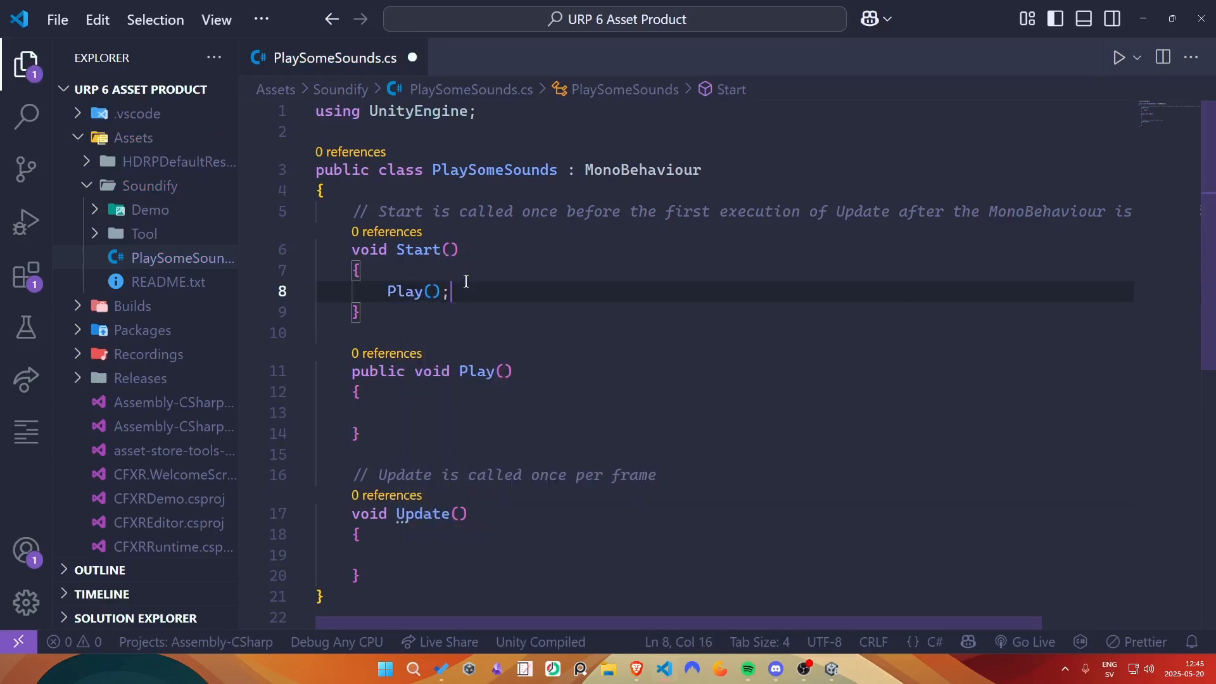
# - Save the PlaySomeSounds script and, back in Unity, add the ASoundify Audio Player component to the Audio Player object
pyautogui.moveTo(467, 418); pyautogui.dragTo(336, 367)
pyautogui.click(485, 412)
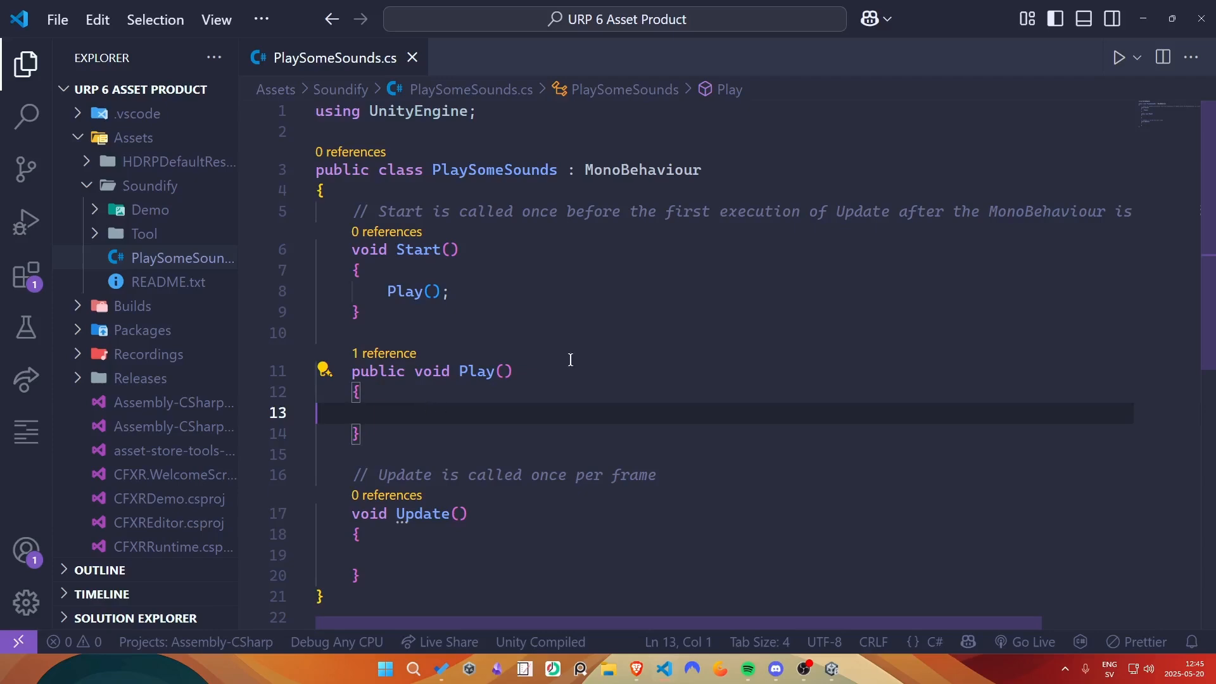
pyautogui.click(1149, 24)
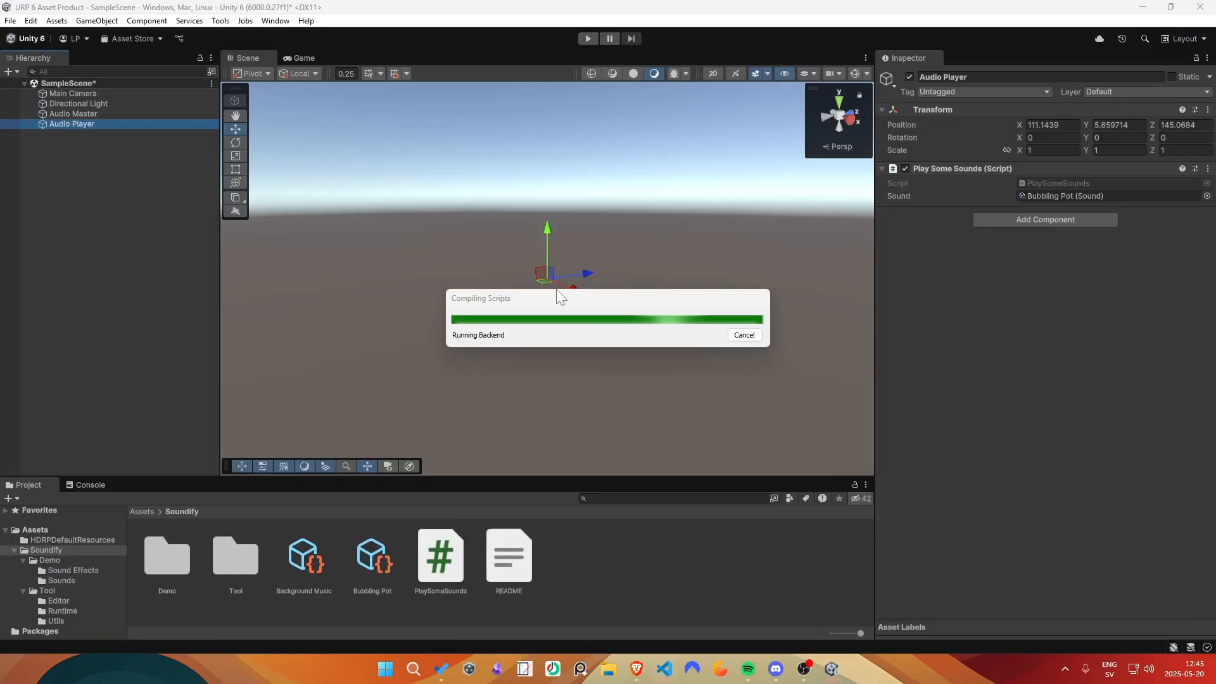
pyautogui.click(1025, 213)
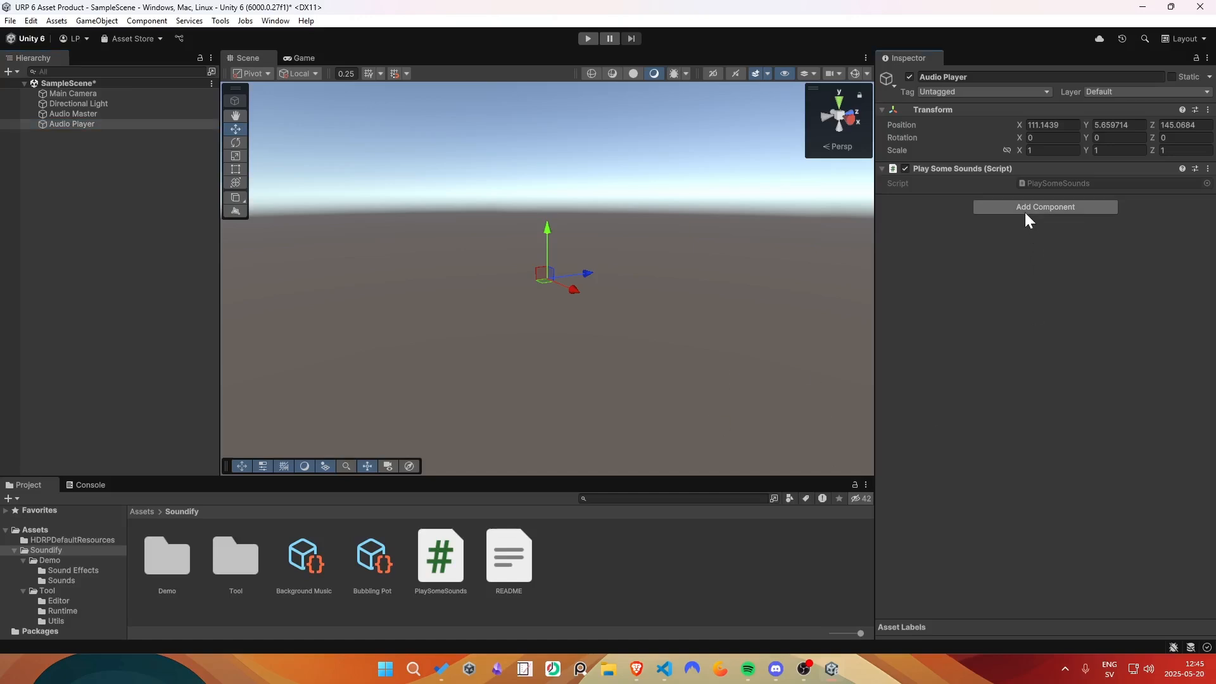
pyautogui.write('audio player')
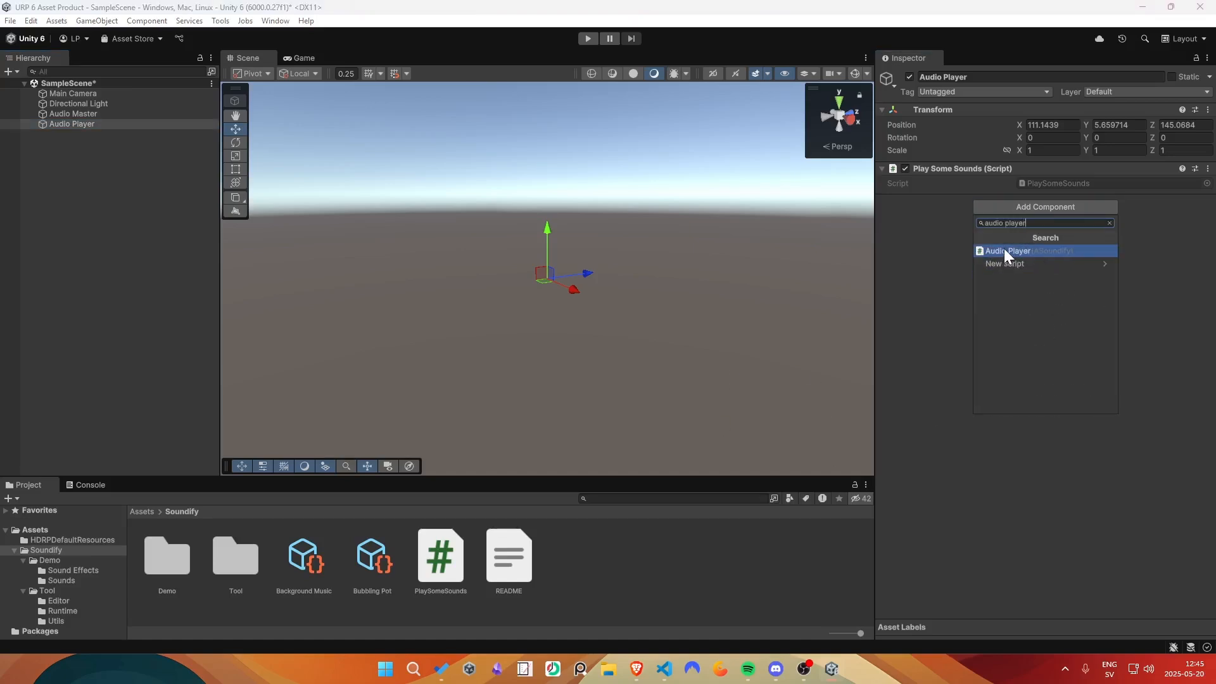
pyautogui.click(1005, 252)
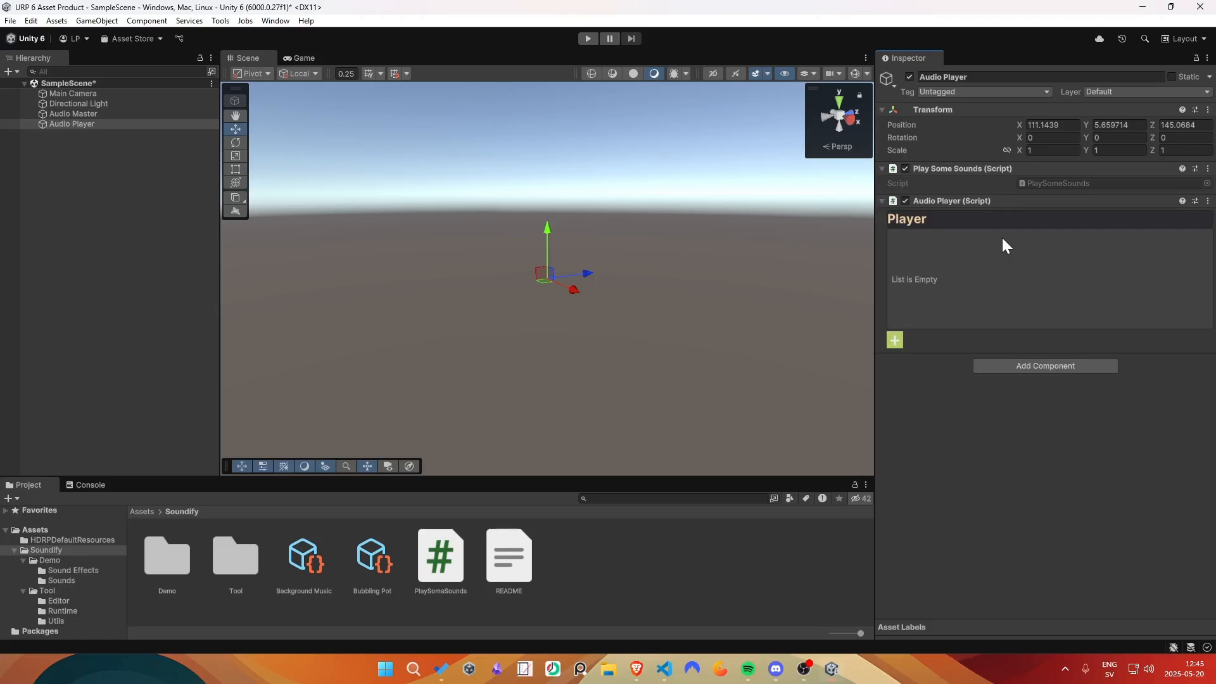
# - Add a sound entry to the Audio Player component and set its sound to Bubbling Pot (SFX1)
pyautogui.click(894, 341)
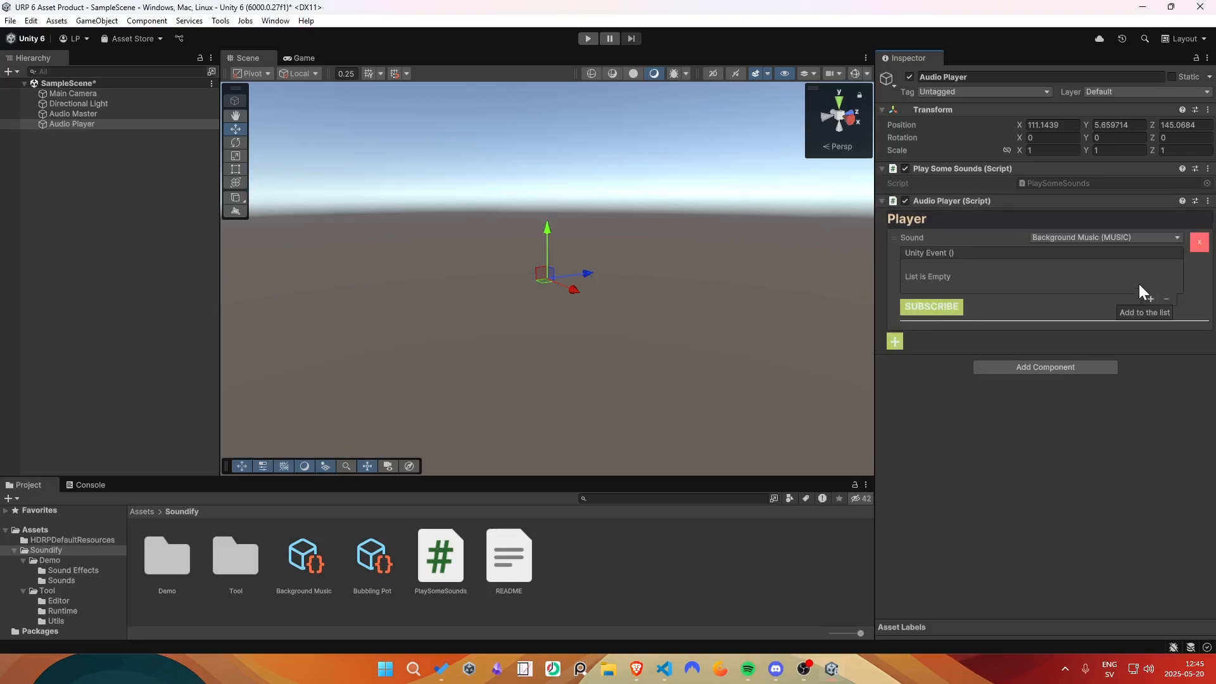
pyautogui.click(1127, 236)
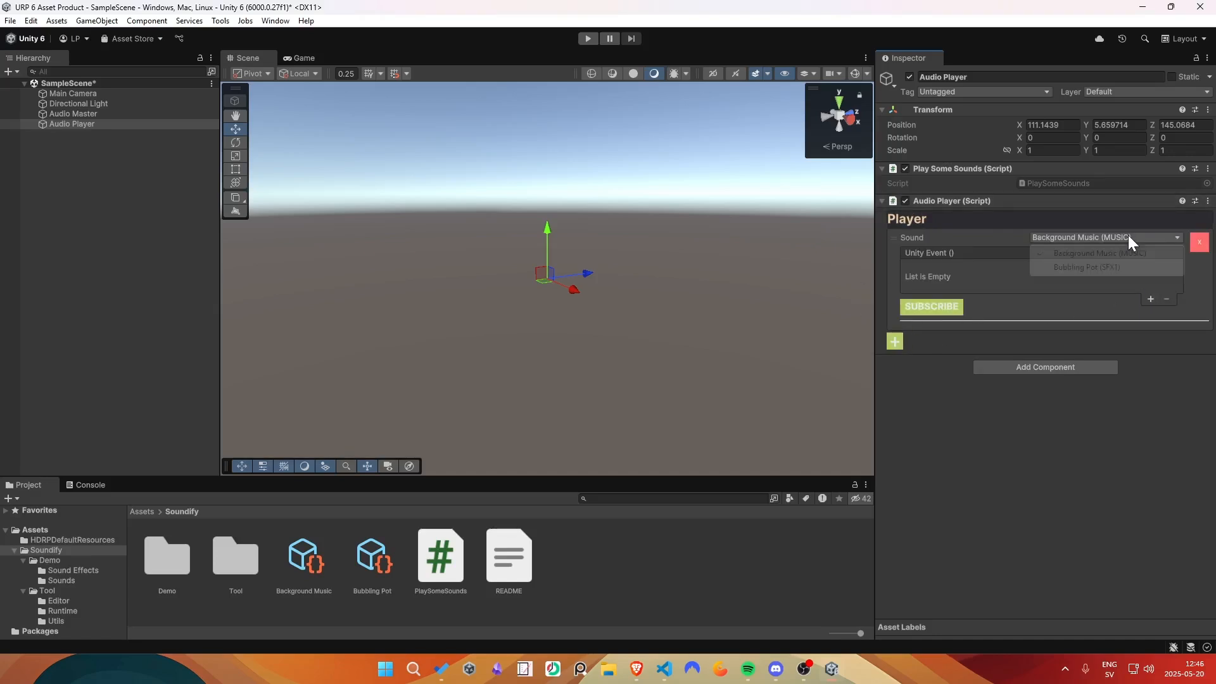
pyautogui.click(1074, 267)
# - Add an event entry targeting the Play Some Sounds component with PlaySomeSounds.Play as its function, and subscribe it to the sound
pyautogui.click(1150, 300)
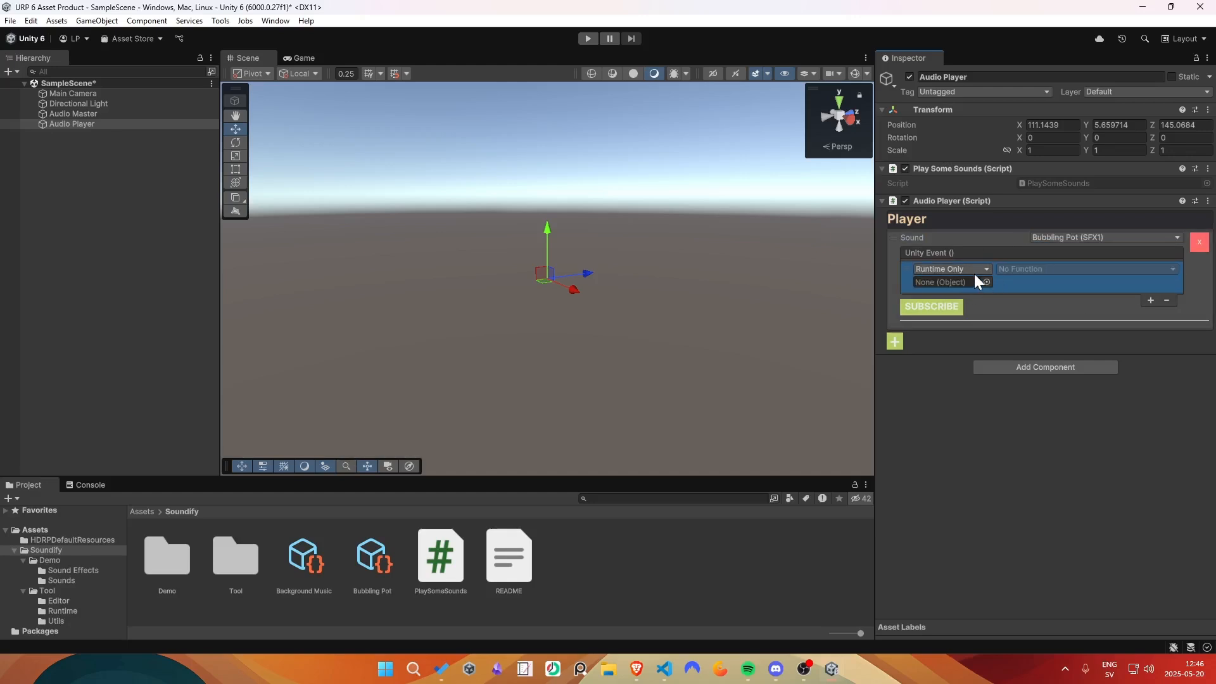
pyautogui.moveTo(957, 169); pyautogui.dragTo(949, 281)
pyautogui.click(1024, 270)
pyautogui.moveTo(1051, 330)
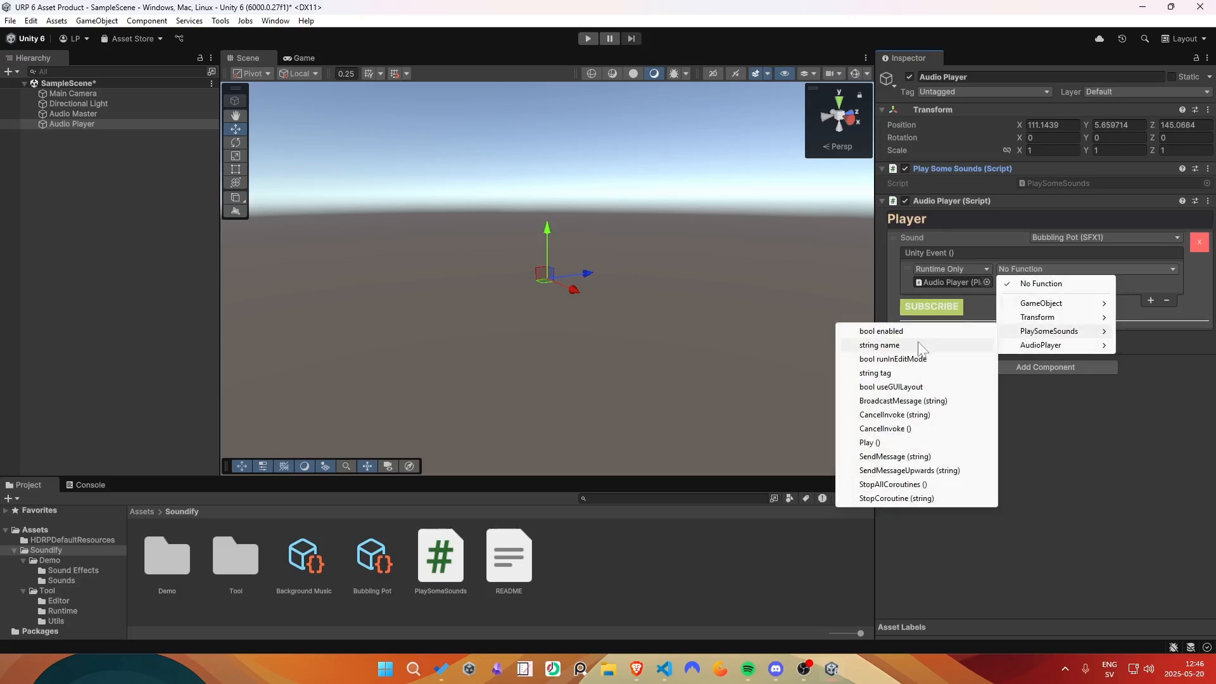
pyautogui.click(874, 442)
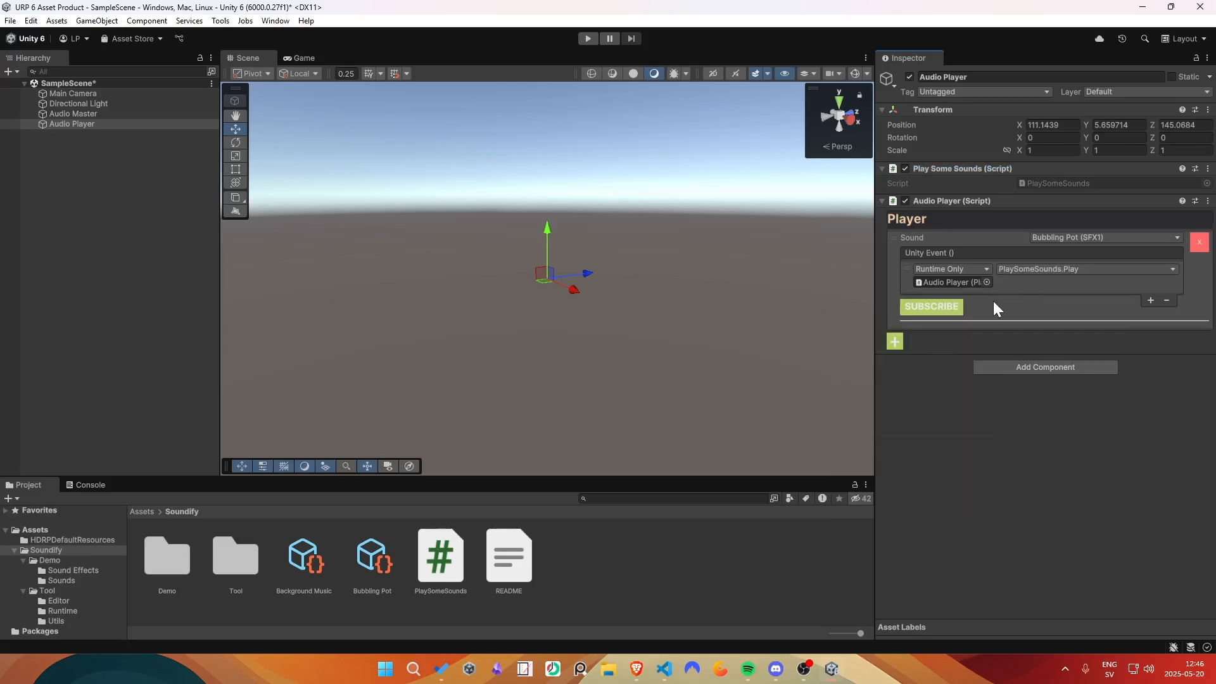
pyautogui.click(934, 308)
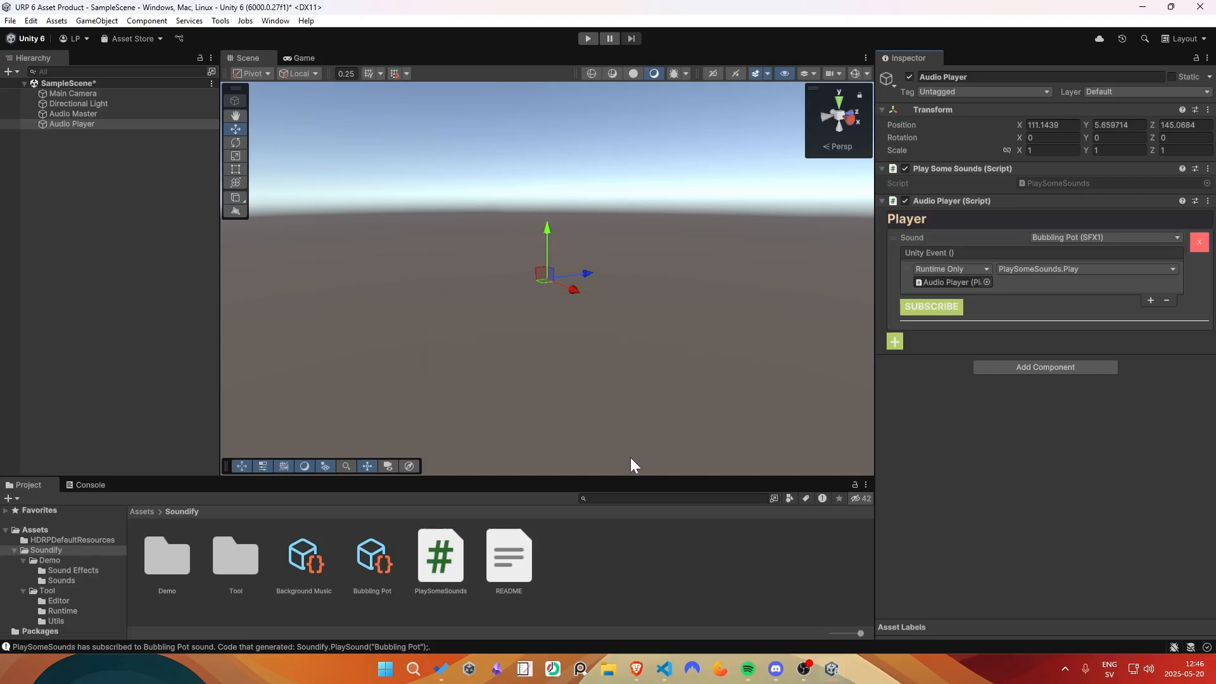
# - Switch to Visual Studio Code and examine the code generated inside the Play() method of PlaySomeSounds
pyautogui.click(663, 668)
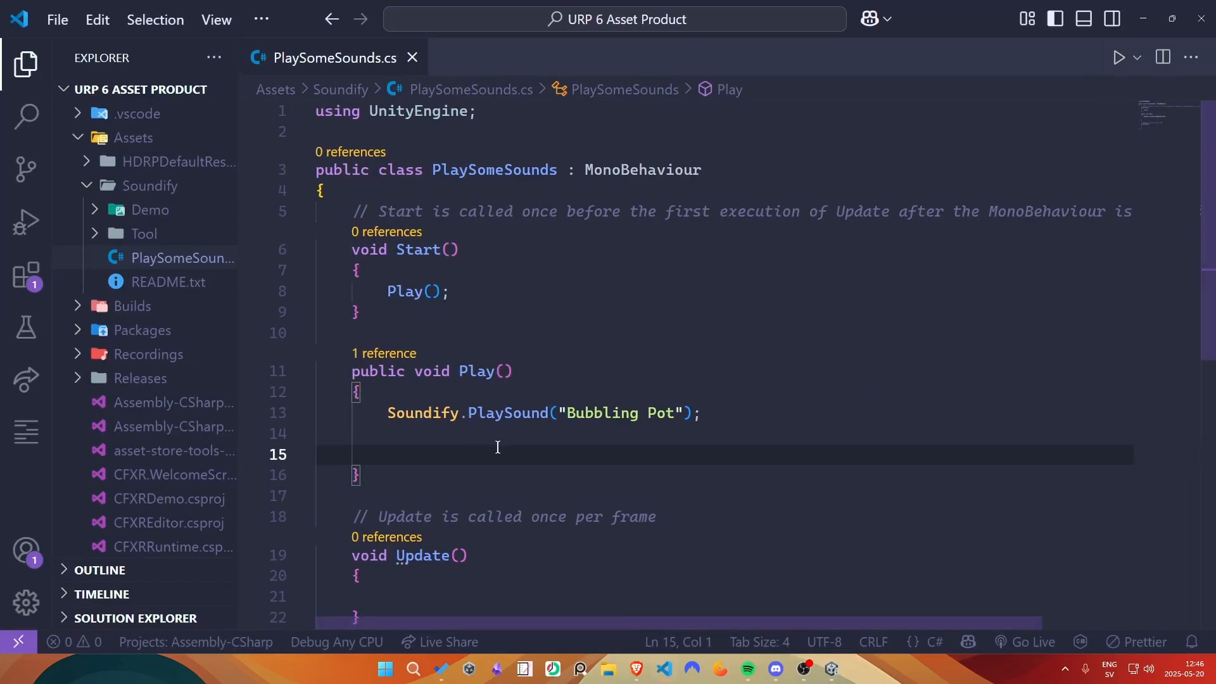
pyautogui.moveTo(497, 442); pyautogui.dragTo(352, 412)
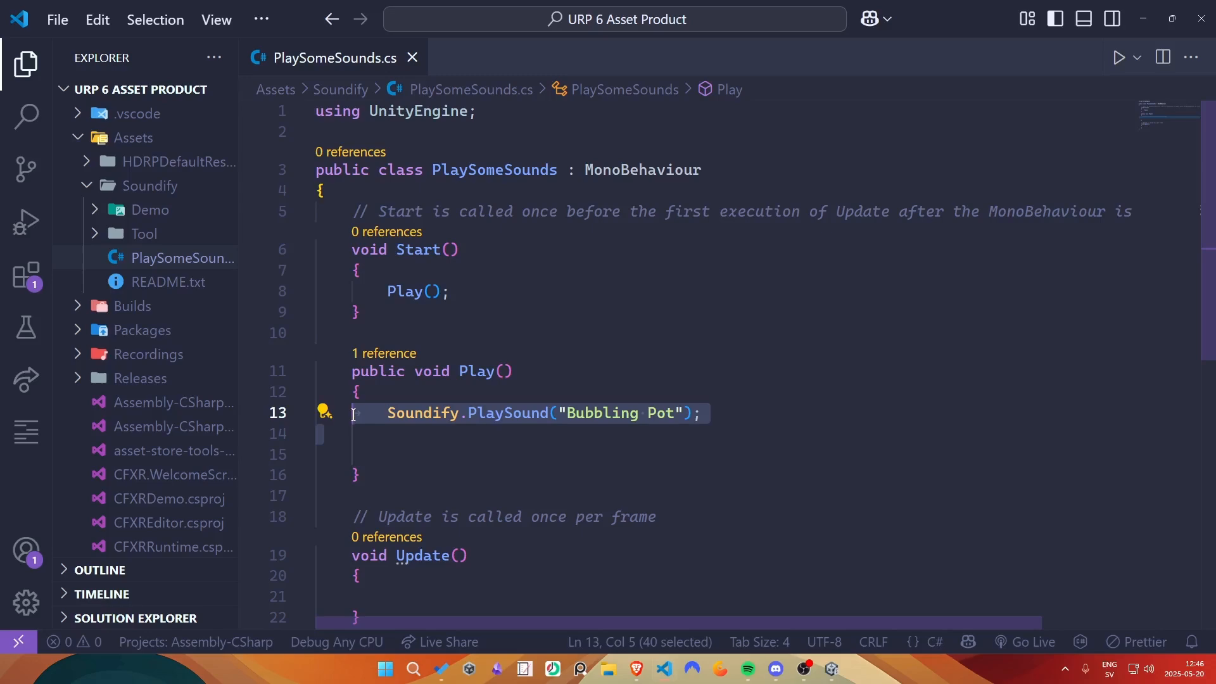
pyautogui.click(481, 441)
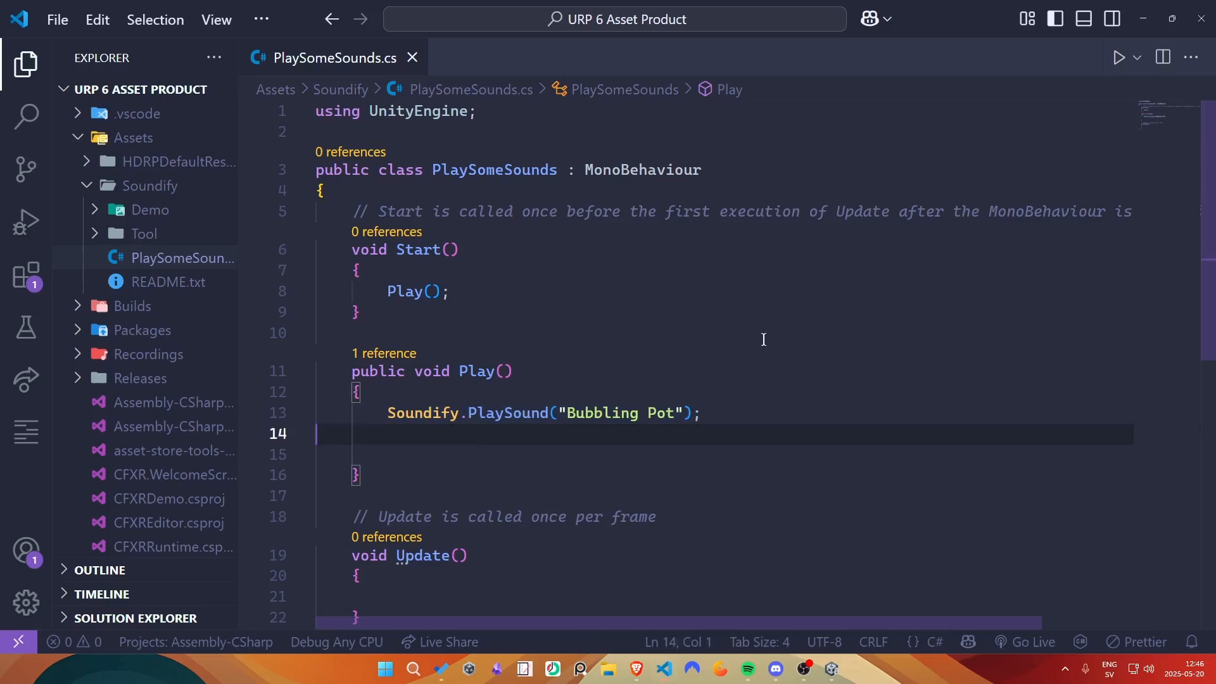
pyautogui.scroll(-2, 696, 443)
pyautogui.scroll(2, 698, 451)
# - Return to Unity, test the subscribed sound in Play mode and stop the scene
pyautogui.click(1141, 19)
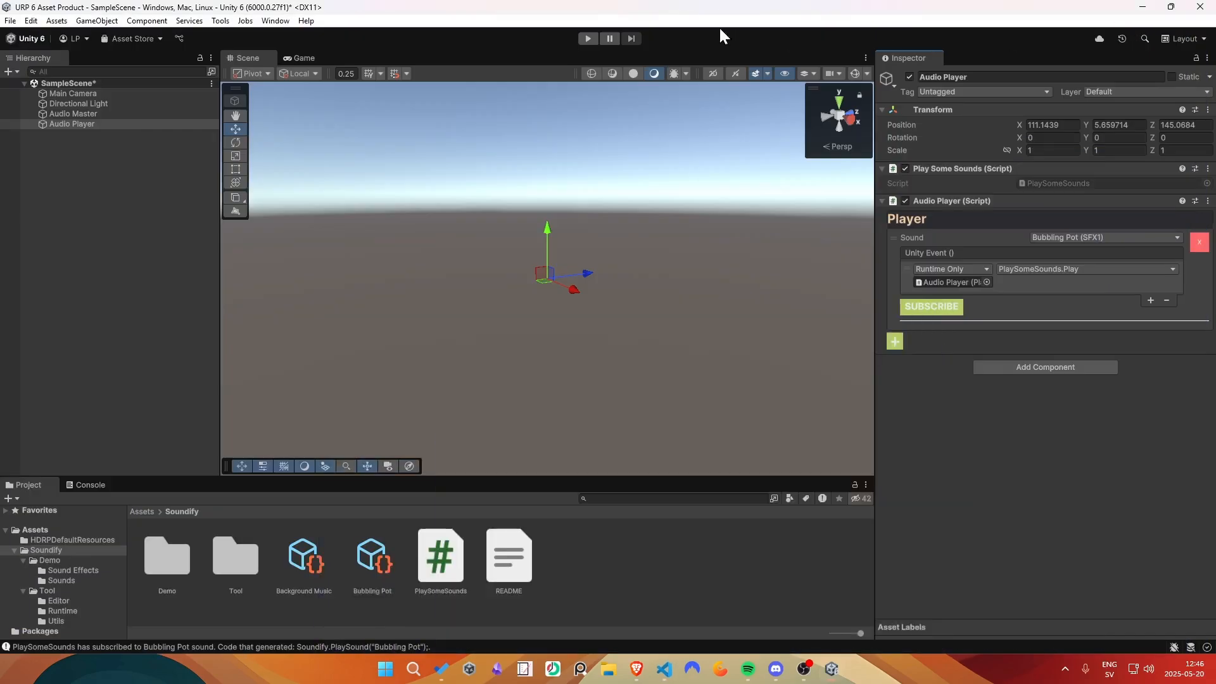
pyautogui.click(587, 42)
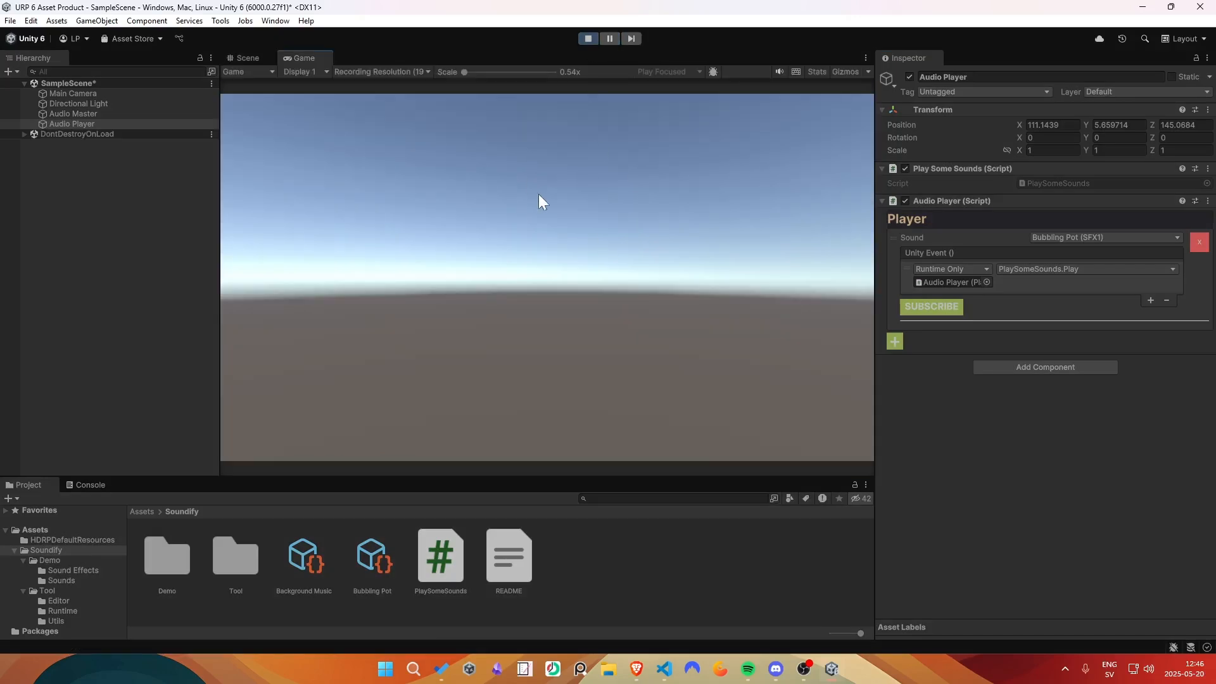
pyautogui.click(588, 40)
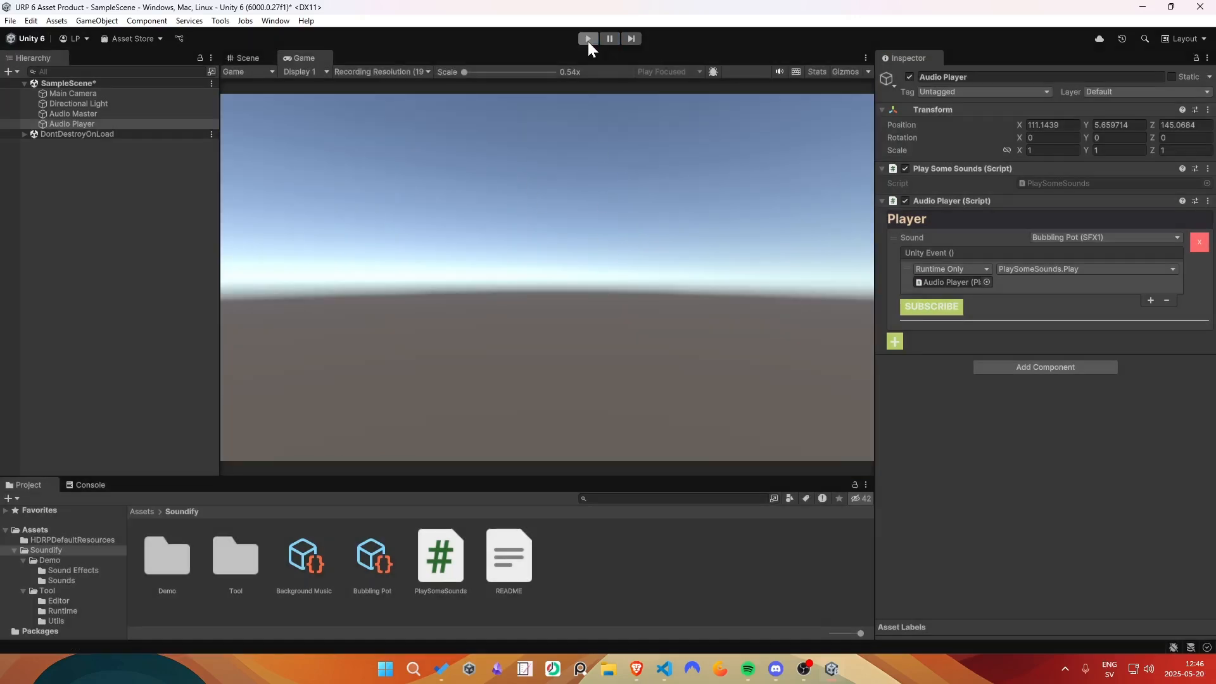
# - Change the player entry's sound to Background Music (MUSIC) and subscribe PlaySomeSounds.Play to it
pyautogui.click(1099, 237)
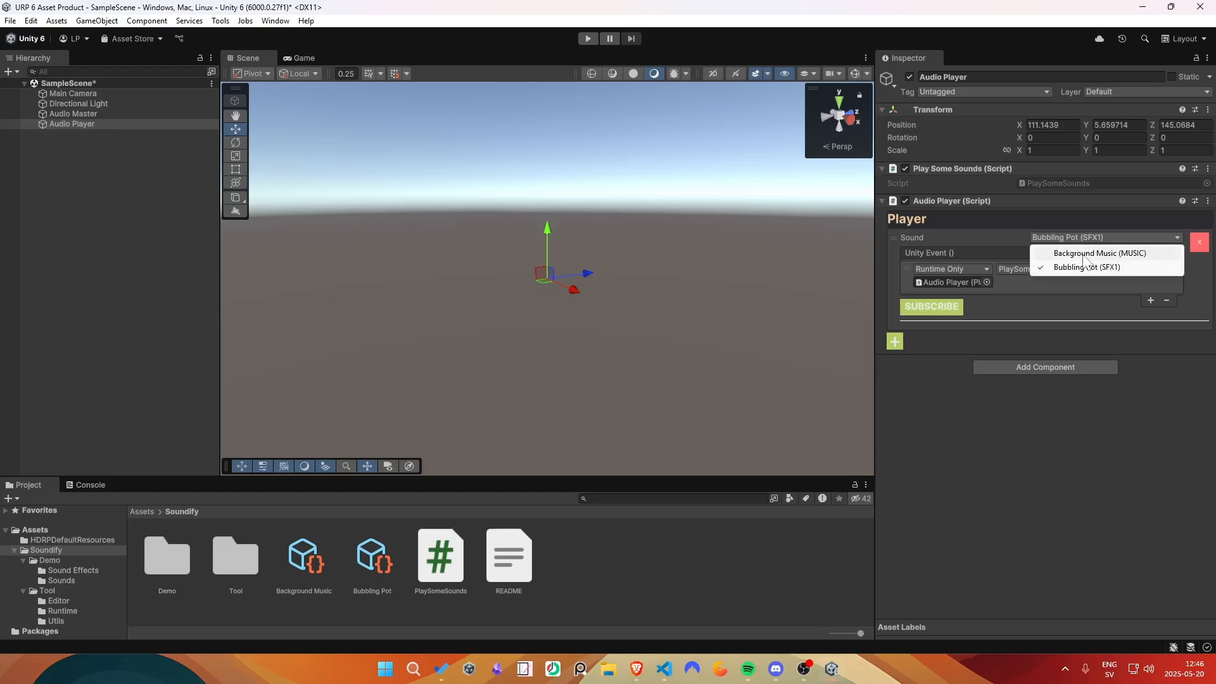
pyautogui.click(1076, 250)
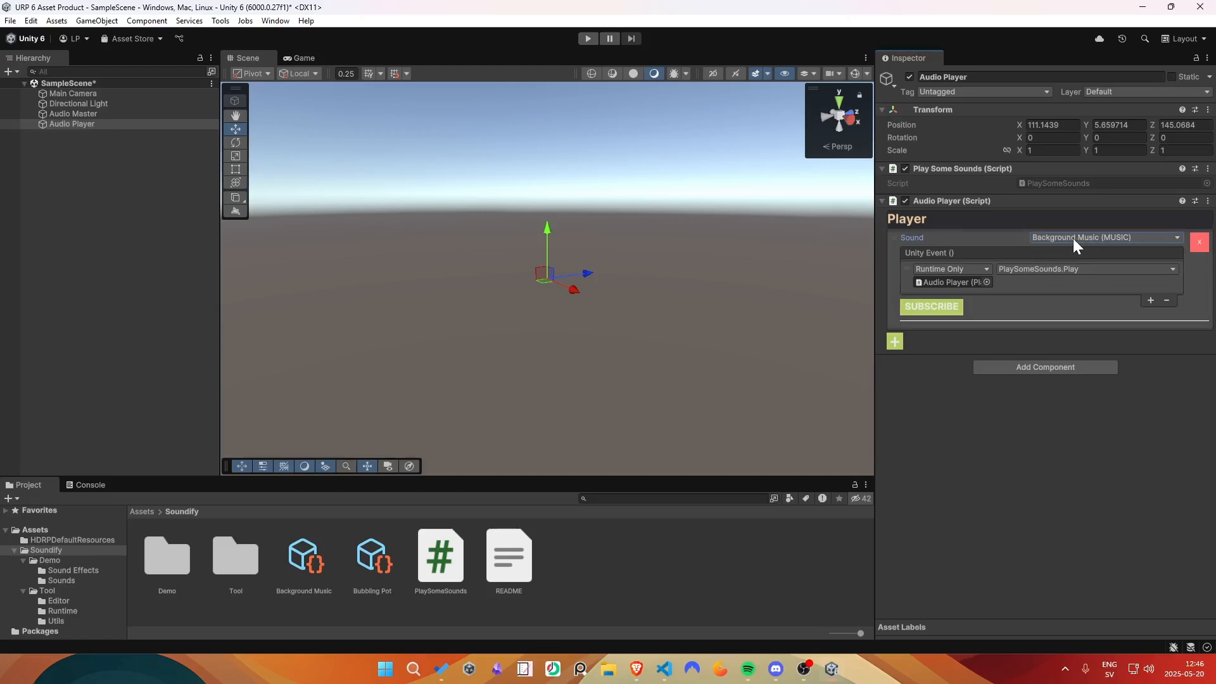
pyautogui.click(939, 307)
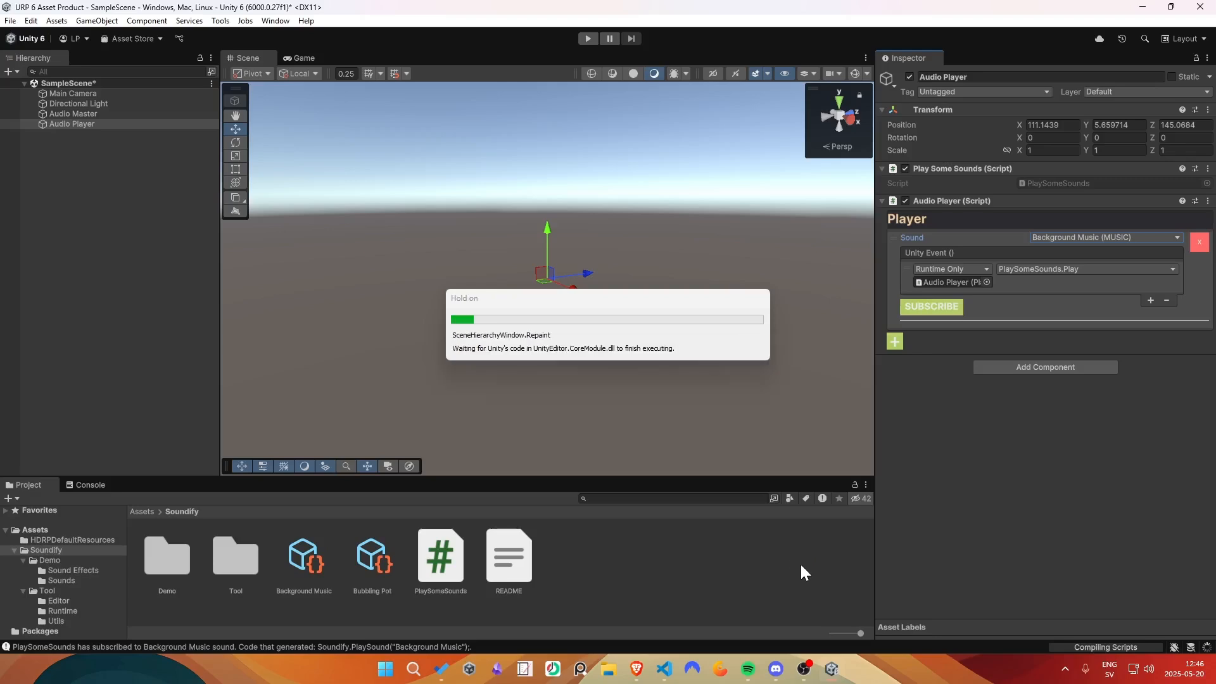
# - Review the PlaySound calls in the Play() method in Visual Studio Code, and return to Unity
pyautogui.click(665, 668)
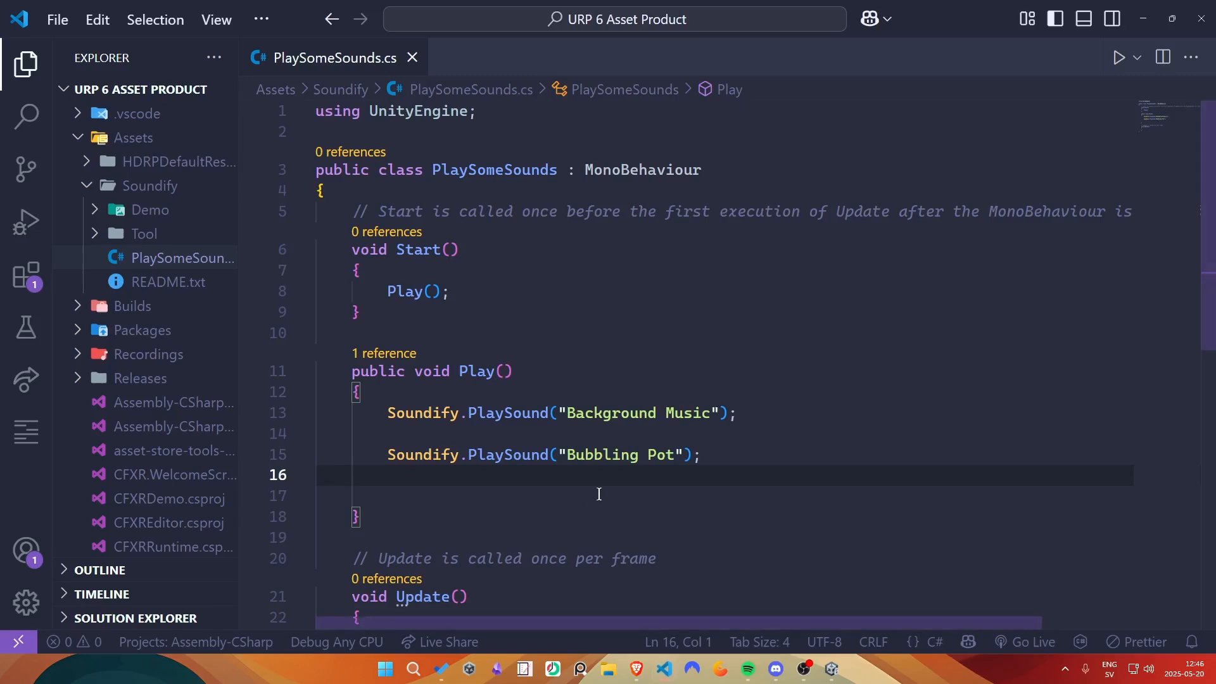
pyautogui.moveTo(703, 454); pyautogui.dragTo(379, 390)
pyautogui.click(454, 481)
pyautogui.click(1145, 19)
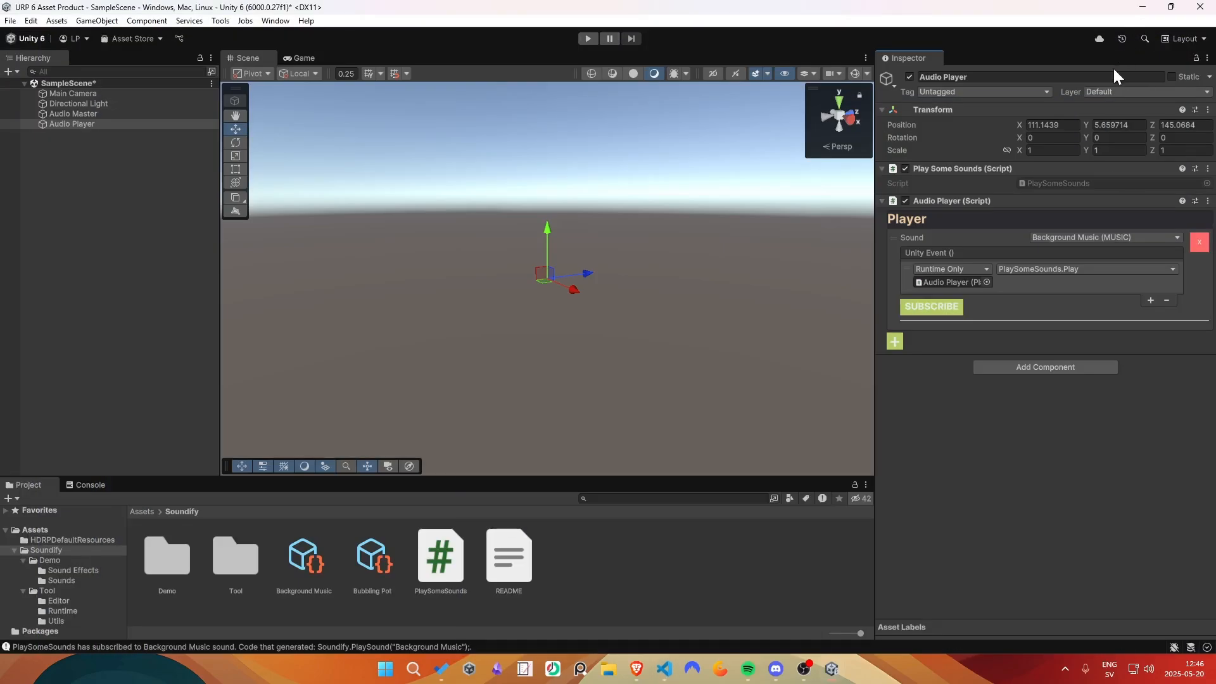